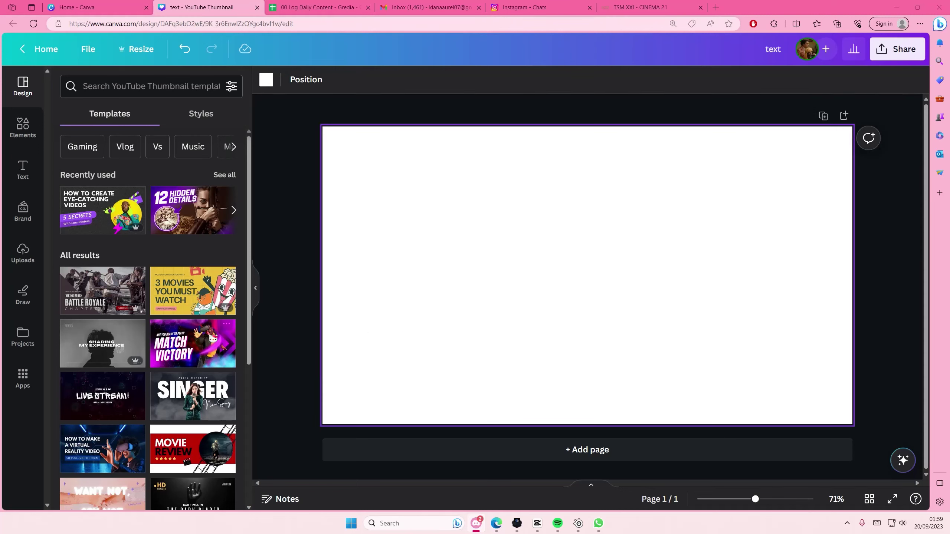
# Step: Browse the Canva apps directory and preview the CanSquircle app's details
pyautogui.click(30, 378)
pyautogui.scroll(-4, 89, 389)
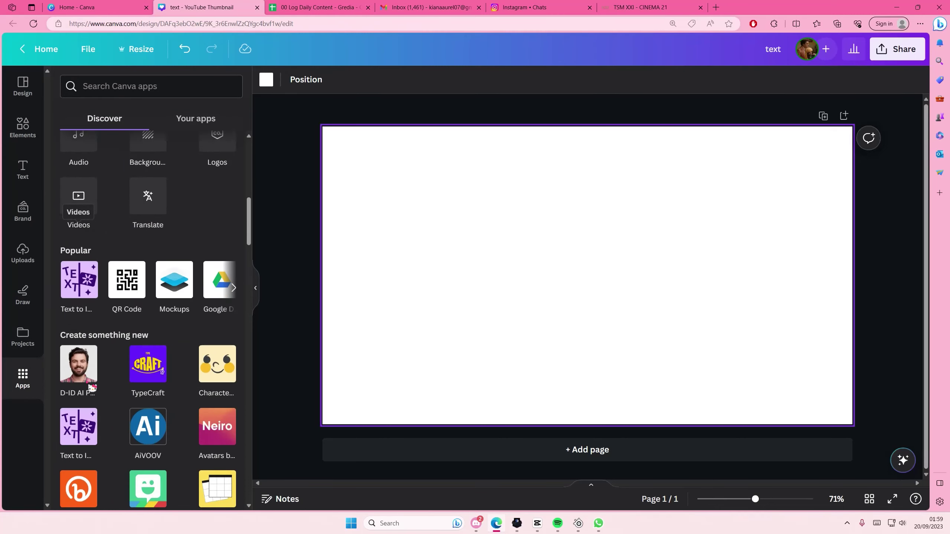
pyautogui.scroll(-3, 90, 386)
pyautogui.scroll(-2, 89, 386)
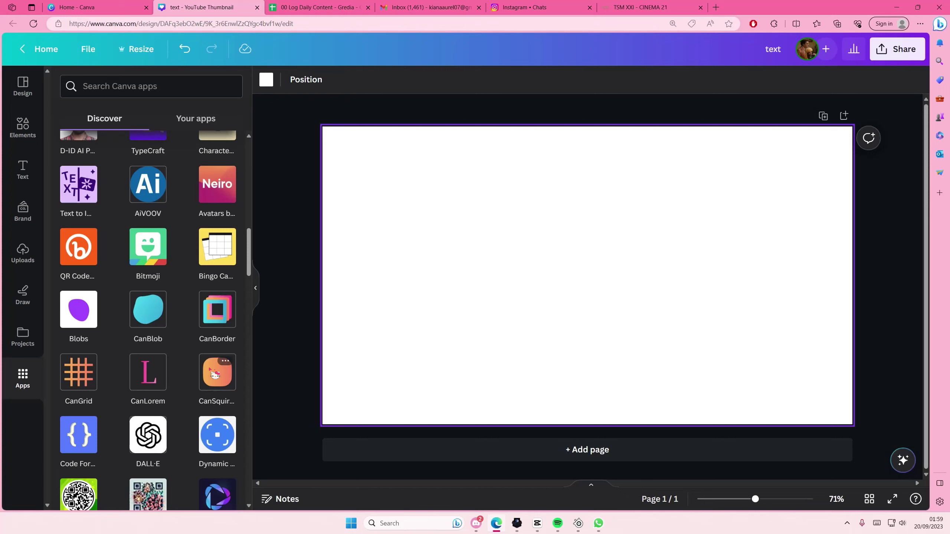
pyautogui.click(214, 375)
pyautogui.click(67, 82)
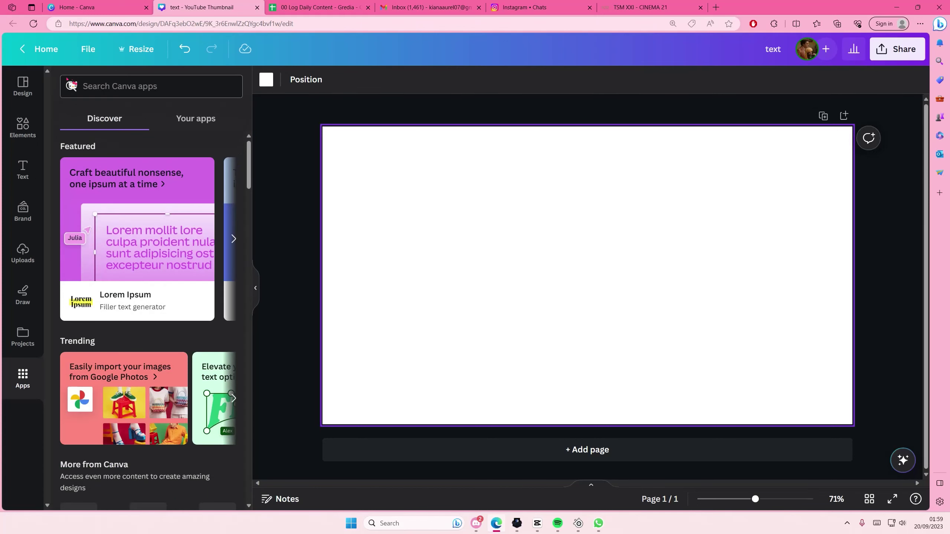
pyautogui.scroll(-3, 106, 349)
pyautogui.scroll(-5, 106, 357)
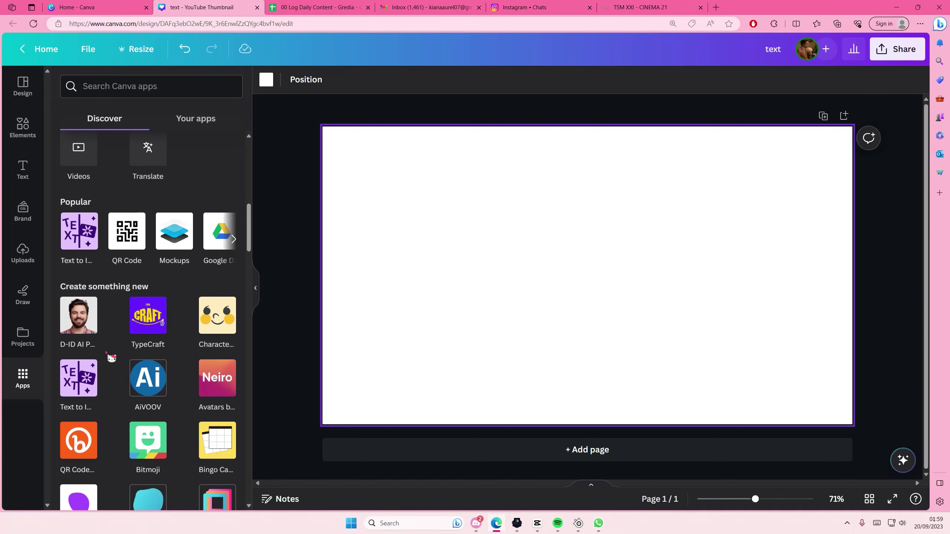
pyautogui.scroll(-4, 111, 356)
pyautogui.scroll(-1, 98, 379)
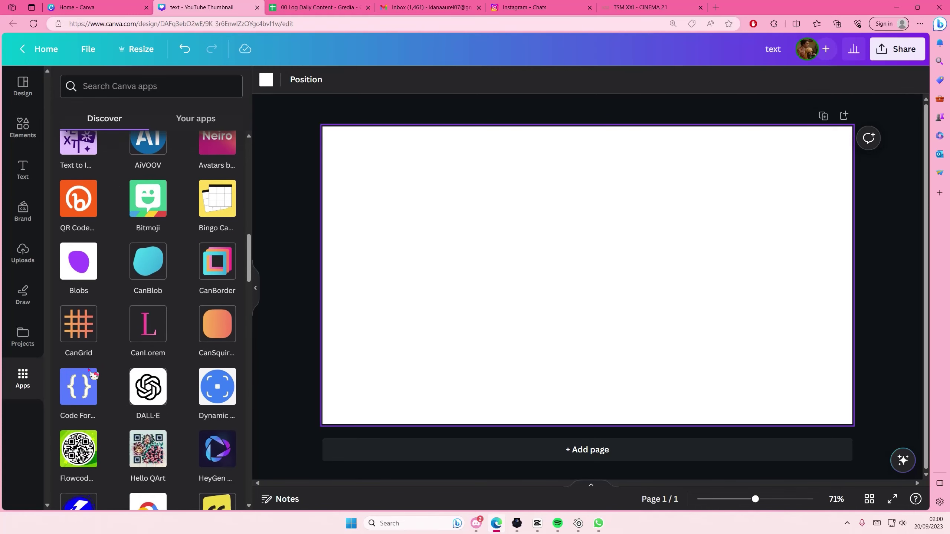
pyautogui.moveTo(216, 262)
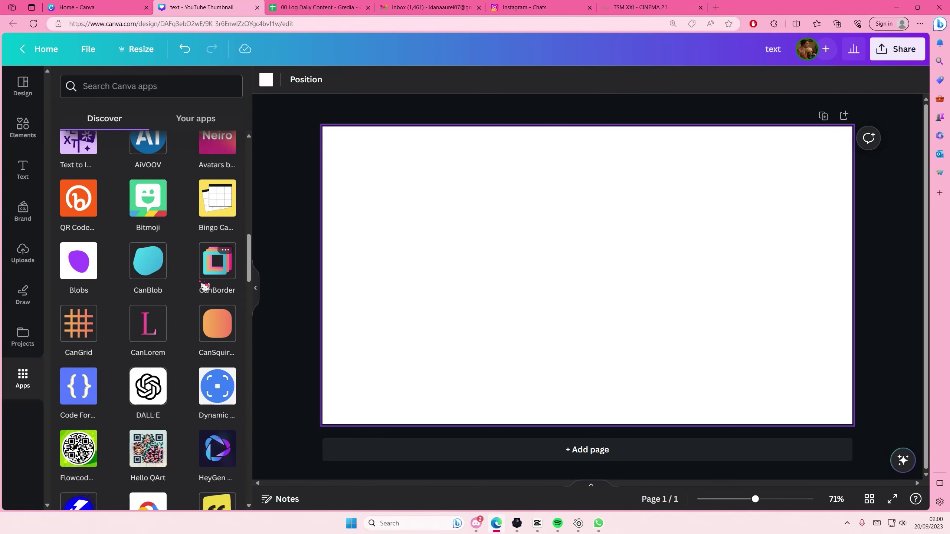
# Step: Add a complex pink CanBlob and enlarge it over the top-left corner
pyautogui.click(165, 273)
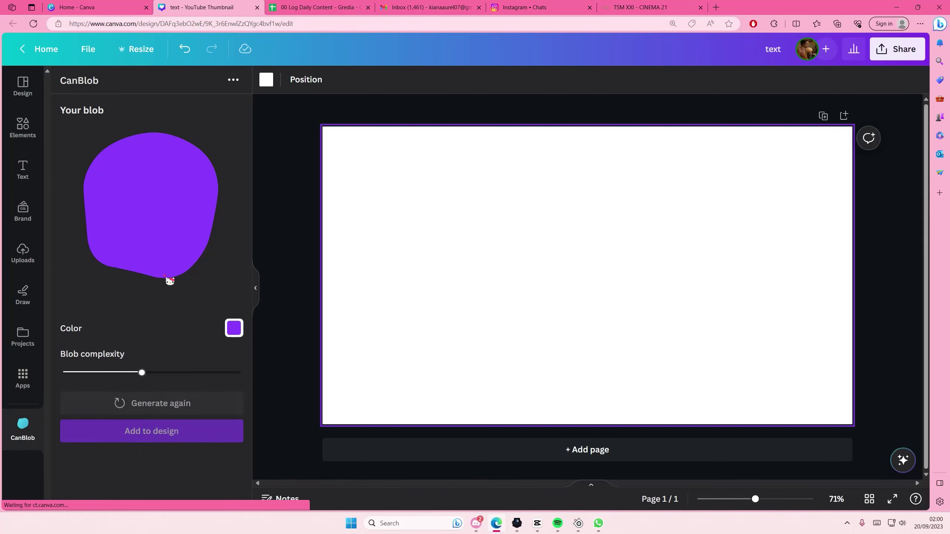
pyautogui.moveTo(143, 372)
pyautogui.mouseDown()
pyautogui.moveTo(92, 375)
pyautogui.moveTo(213, 390)
pyautogui.mouseUp()
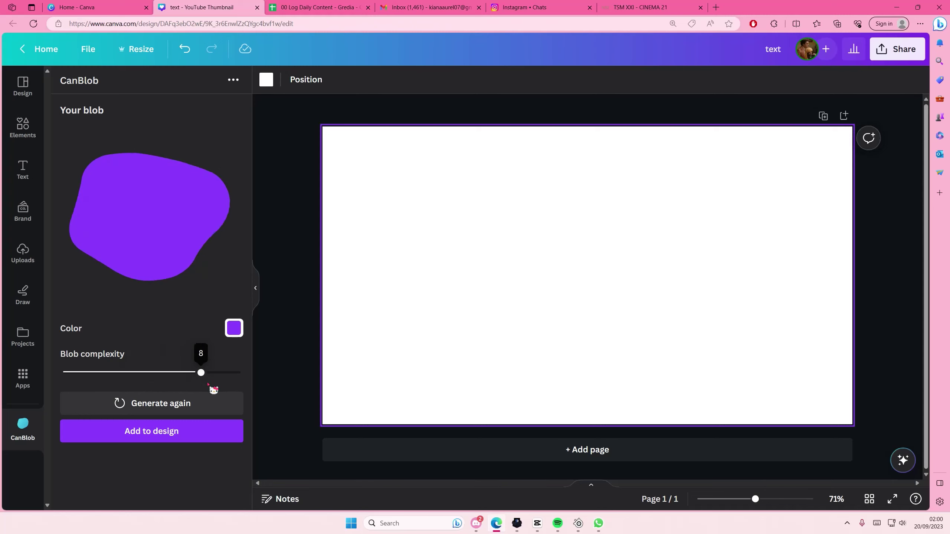
pyautogui.click(233, 330)
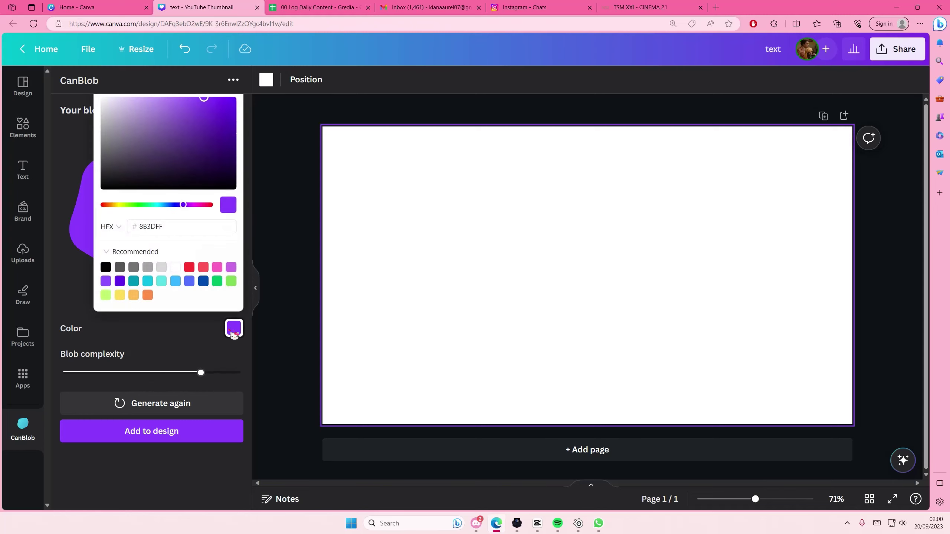
pyautogui.click(216, 268)
pyautogui.click(234, 328)
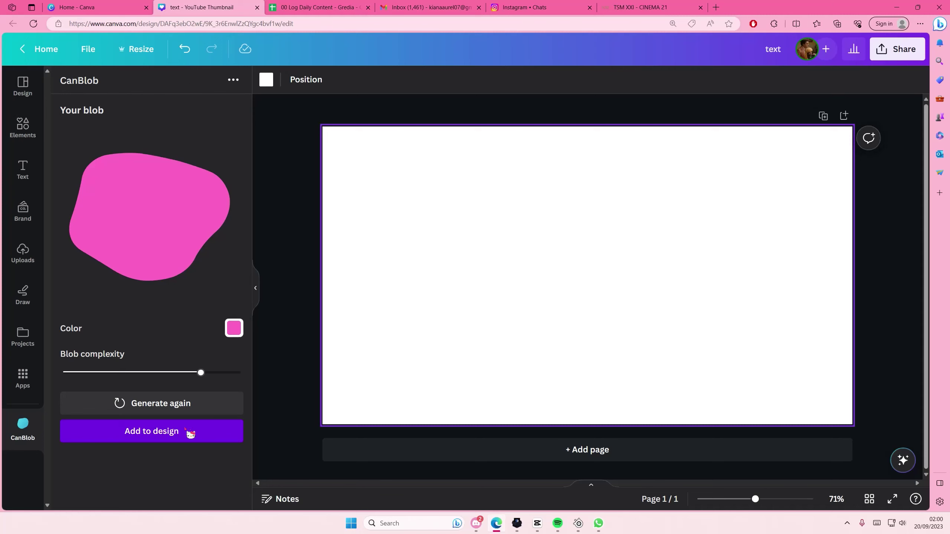
pyautogui.click(186, 433)
pyautogui.moveTo(631, 248); pyautogui.dragTo(489, 248)
pyautogui.moveTo(505, 338)
pyautogui.mouseDown()
pyautogui.moveTo(641, 463)
pyautogui.moveTo(409, 383)
pyautogui.moveTo(441, 213)
pyautogui.mouseUp()
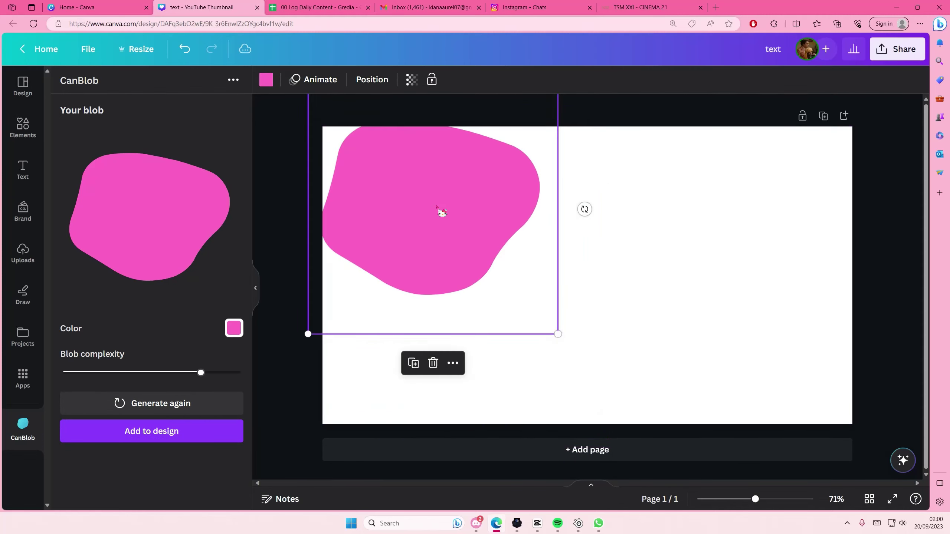
# Step: Generate a new blob shape, colour it yellow, and add it to the design
pyautogui.click(158, 403)
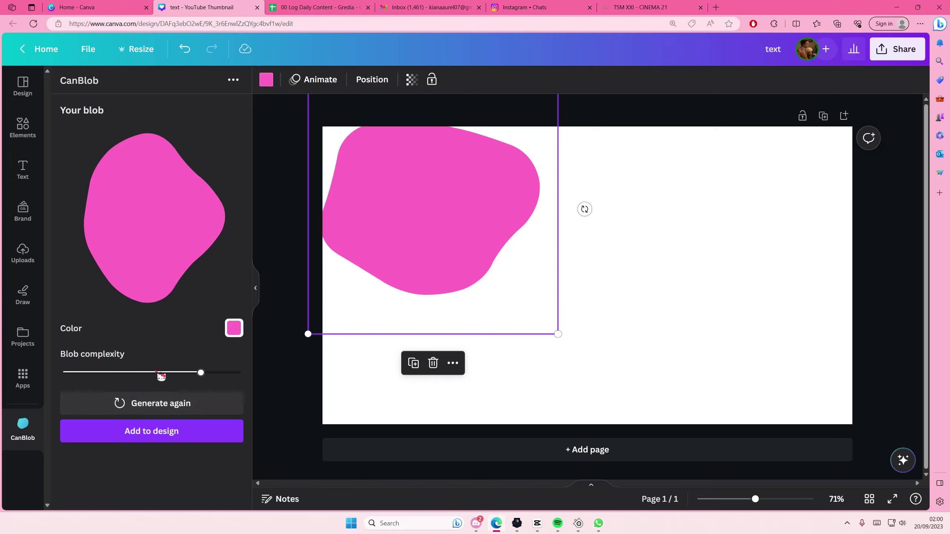
pyautogui.click(166, 380)
pyautogui.click(133, 377)
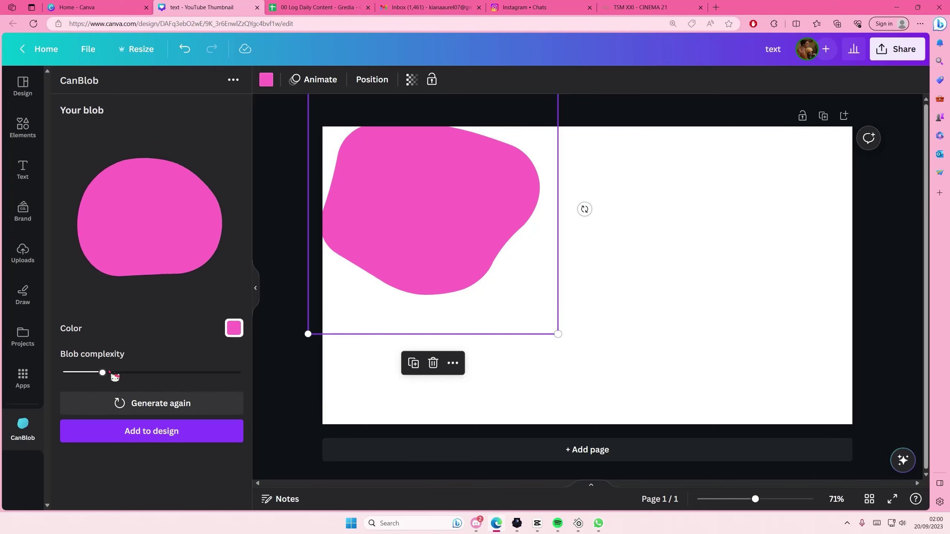
pyautogui.click(202, 372)
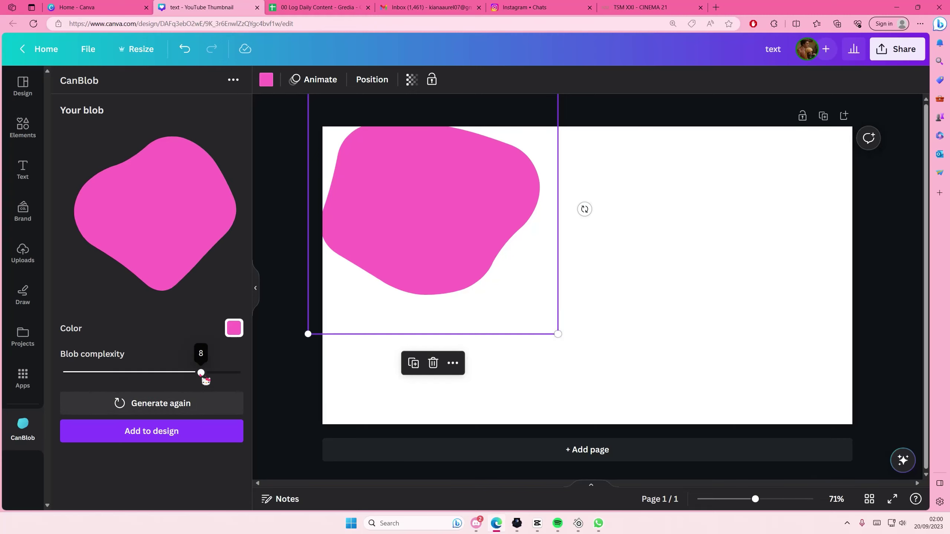
pyautogui.click(234, 329)
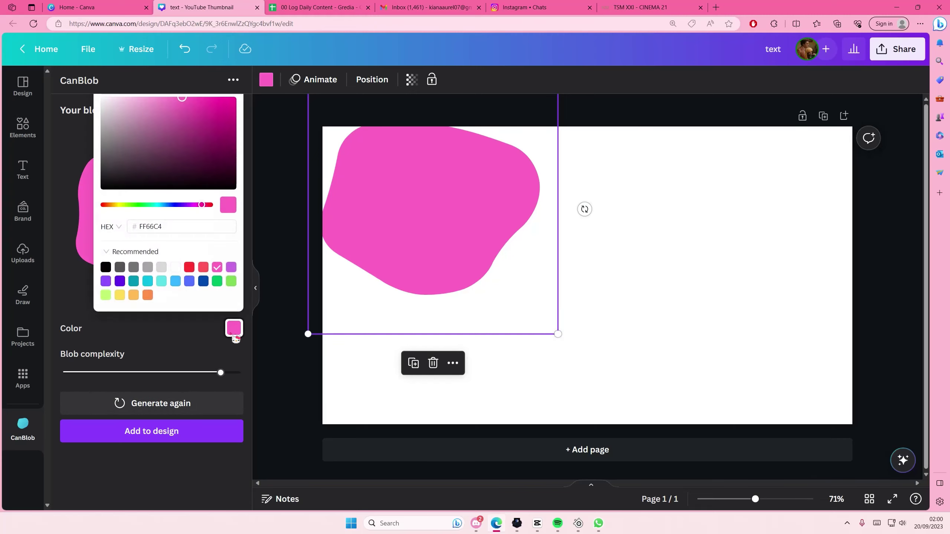
pyautogui.click(121, 296)
pyautogui.click(152, 430)
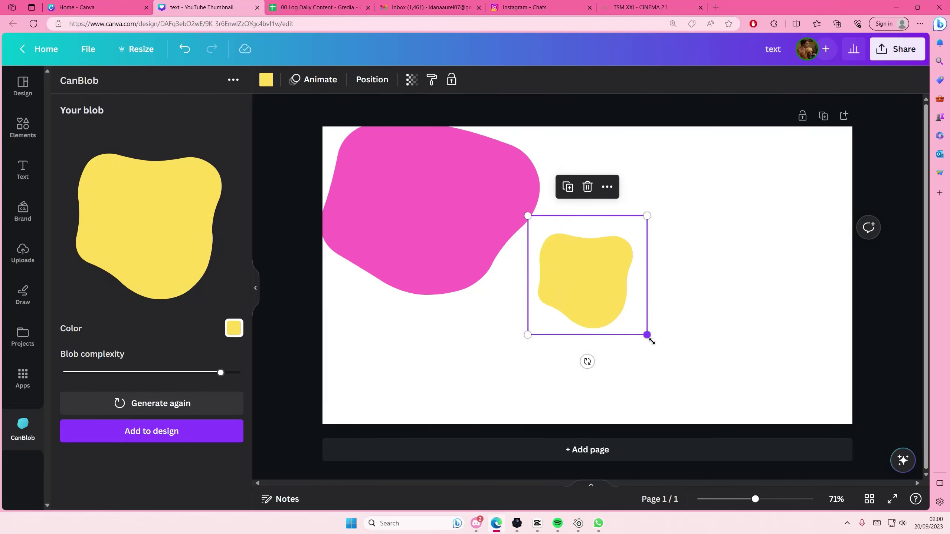
# Step: Enlarge the yellow blob over the pink one and generate a maximum-complexity shape
pyautogui.moveTo(647, 335); pyautogui.dragTo(736, 425)
pyautogui.moveTo(591, 326); pyautogui.dragTo(565, 198)
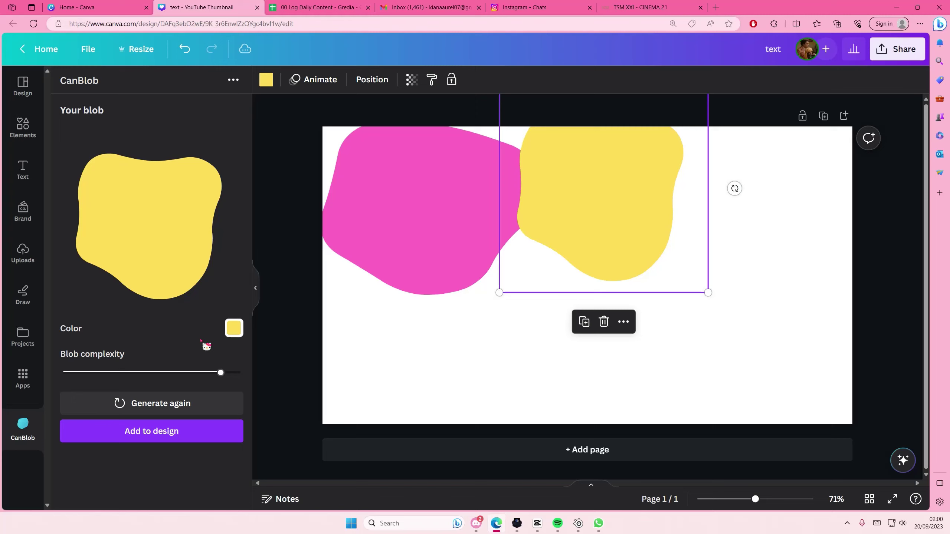
pyautogui.click(178, 402)
pyautogui.click(201, 372)
pyautogui.click(162, 372)
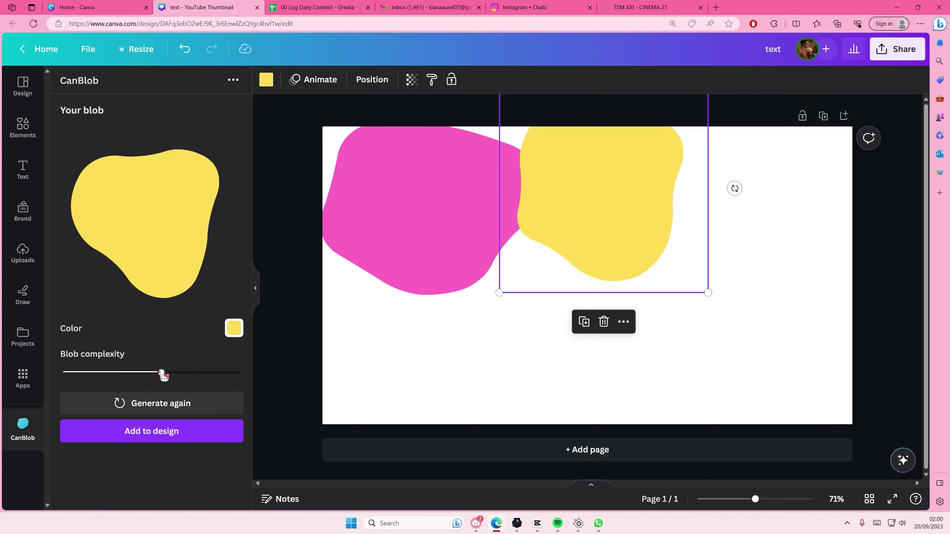
pyautogui.click(117, 372)
pyautogui.click(220, 373)
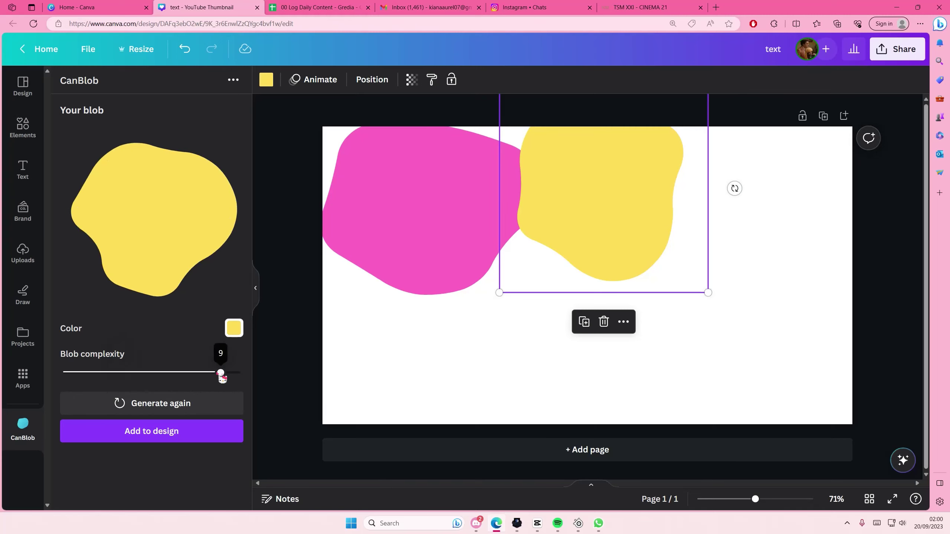
# Step: Add the blob in green and enlarge it across the lower right
pyautogui.click(234, 328)
pyautogui.click(231, 281)
pyautogui.click(203, 433)
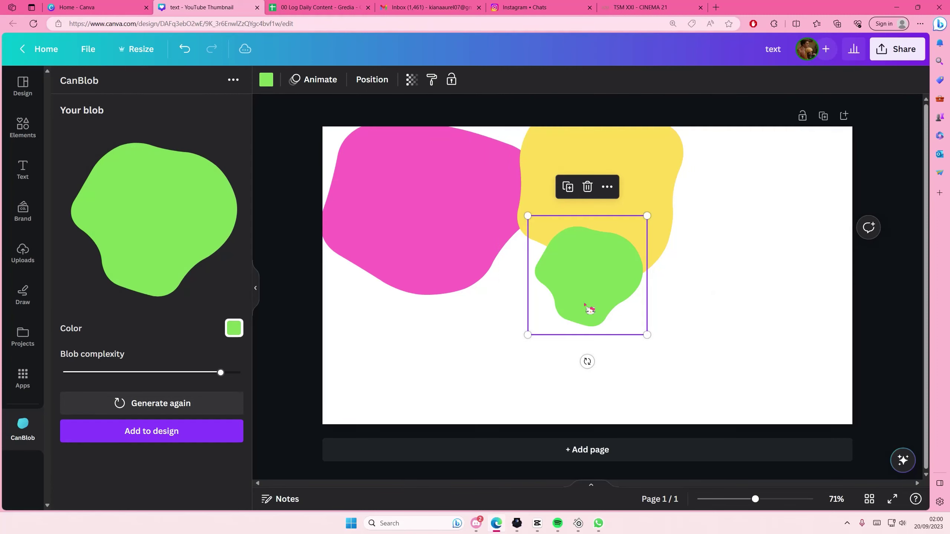
pyautogui.moveTo(650, 339)
pyautogui.mouseDown()
pyautogui.moveTo(783, 472)
pyautogui.moveTo(720, 352)
pyautogui.mouseUp()
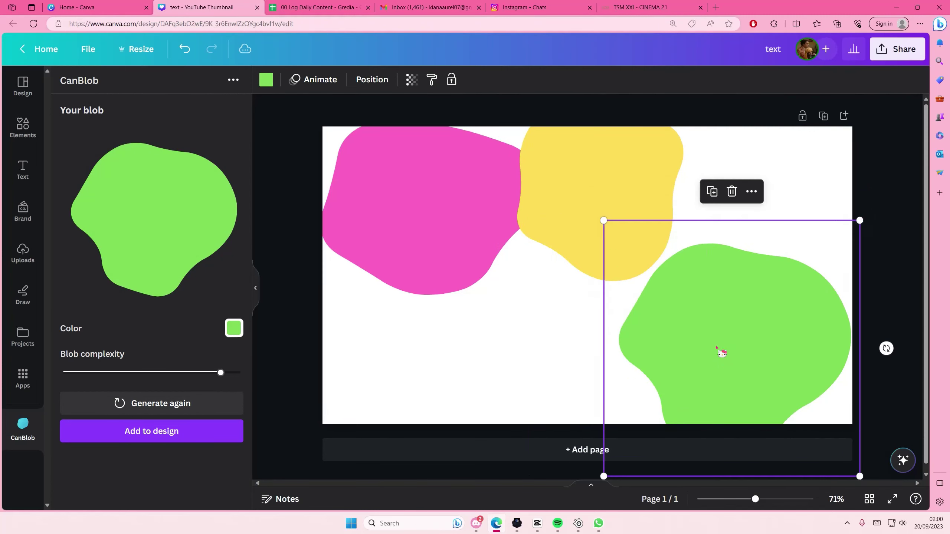
pyautogui.moveTo(606, 232)
pyautogui.mouseDown()
pyautogui.moveTo(598, 215)
pyautogui.moveTo(592, 232)
pyautogui.mouseUp()
# Step: Enlarge the yellow blob and reposition it between pink and green
pyautogui.click(608, 241)
pyautogui.moveTo(518, 111); pyautogui.dragTo(474, 81)
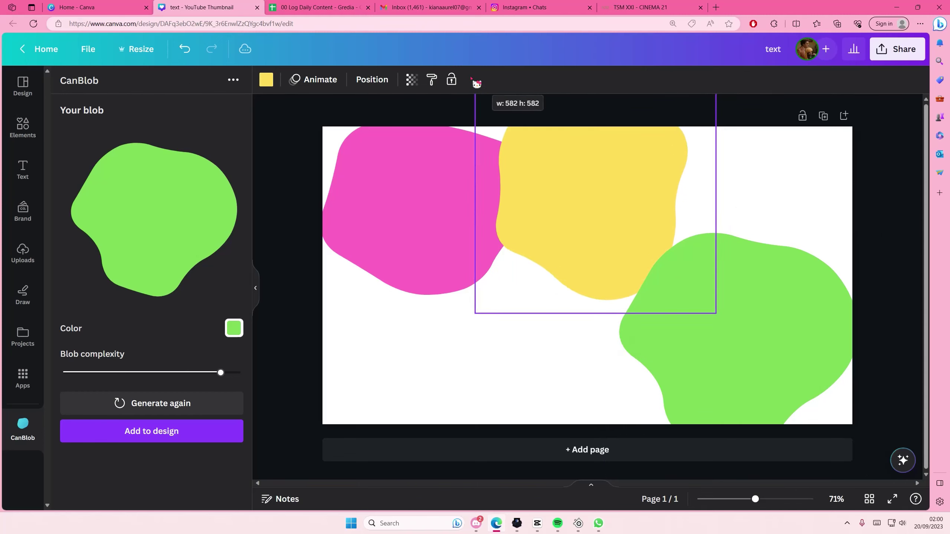
pyautogui.moveTo(621, 239); pyautogui.dragTo(350, 332)
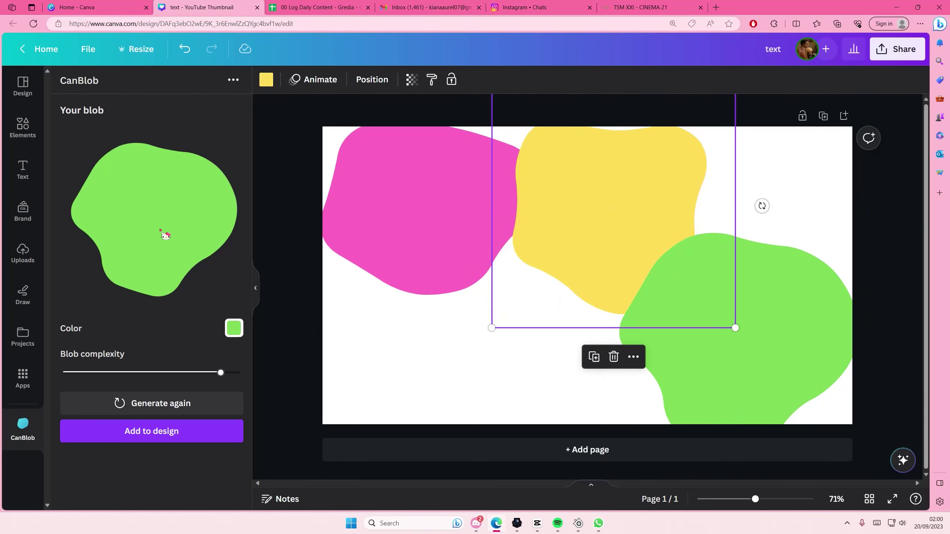
# Step: Generate a slightly simpler blob in turquoise and add it to the design
pyautogui.click(130, 401)
pyautogui.moveTo(195, 380); pyautogui.dragTo(128, 375)
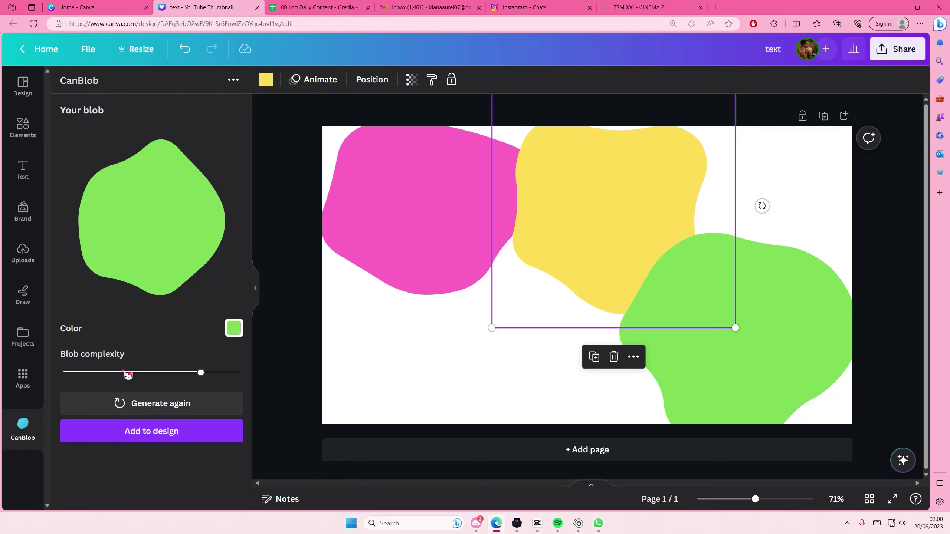
pyautogui.click(119, 372)
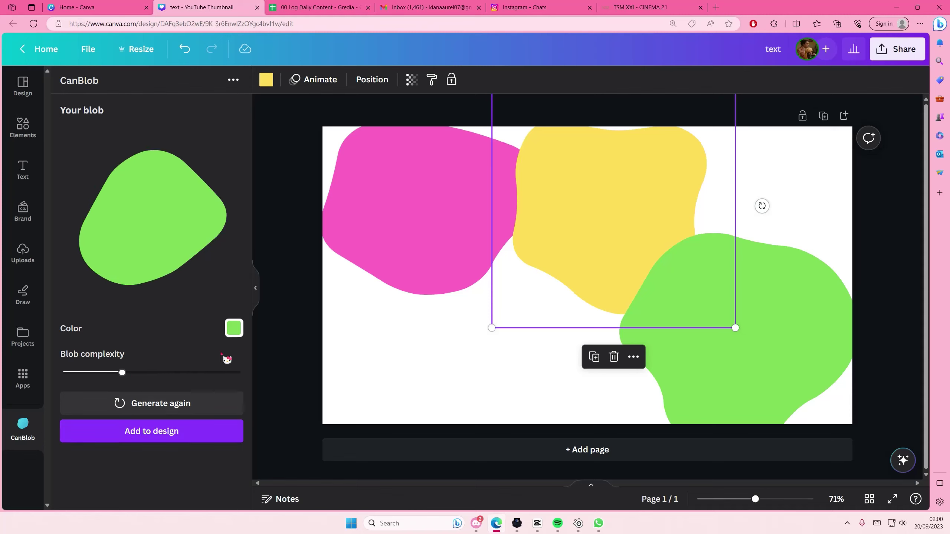
pyautogui.click(236, 329)
pyautogui.click(162, 281)
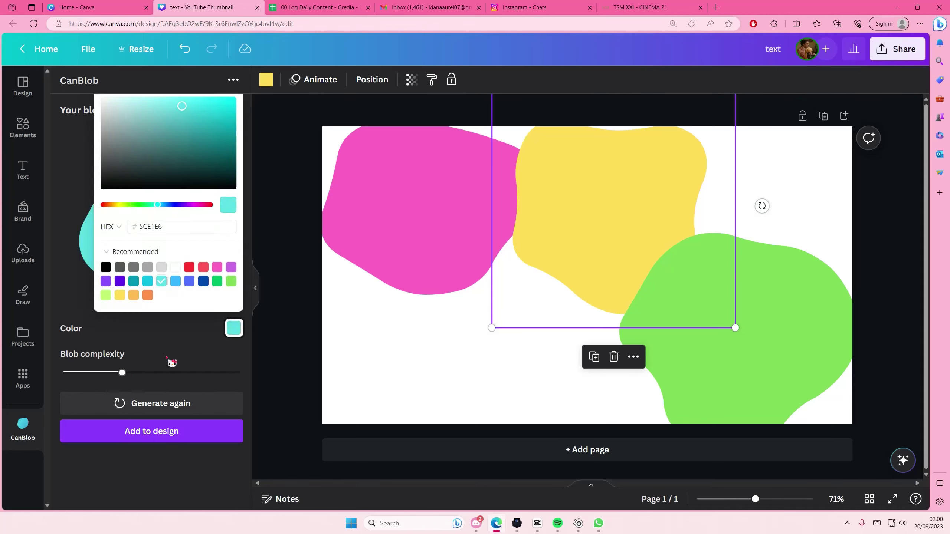
pyautogui.click(165, 431)
# Step: Enlarge the turquoise blob and place it at the bottom centre
pyautogui.moveTo(519, 314); pyautogui.dragTo(310, 299)
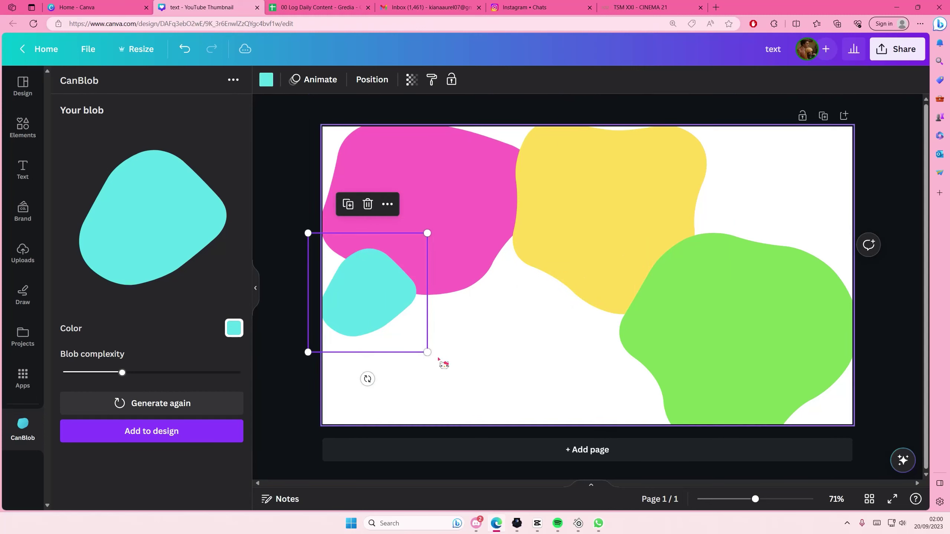
pyautogui.moveTo(426, 351)
pyautogui.mouseDown()
pyautogui.moveTo(579, 472)
pyautogui.moveTo(623, 478)
pyautogui.mouseUp()
pyautogui.moveTo(651, 390)
pyautogui.mouseDown()
pyautogui.moveTo(525, 369)
pyautogui.moveTo(537, 377)
pyautogui.mouseUp()
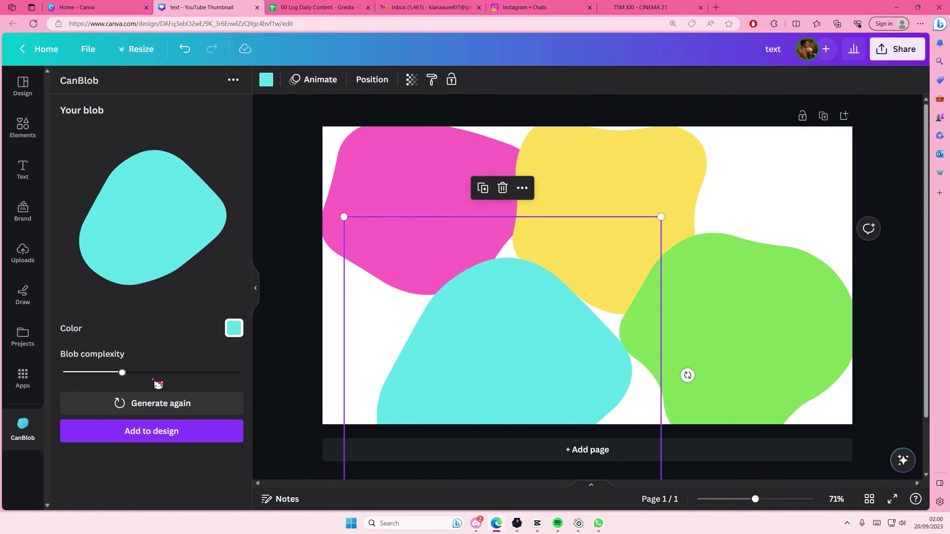
# Step: Add a more complex purple blob, enlarged in the top-right corner
pyautogui.click(161, 405)
pyautogui.moveTo(162, 373); pyautogui.dragTo(221, 374)
pyautogui.click(234, 328)
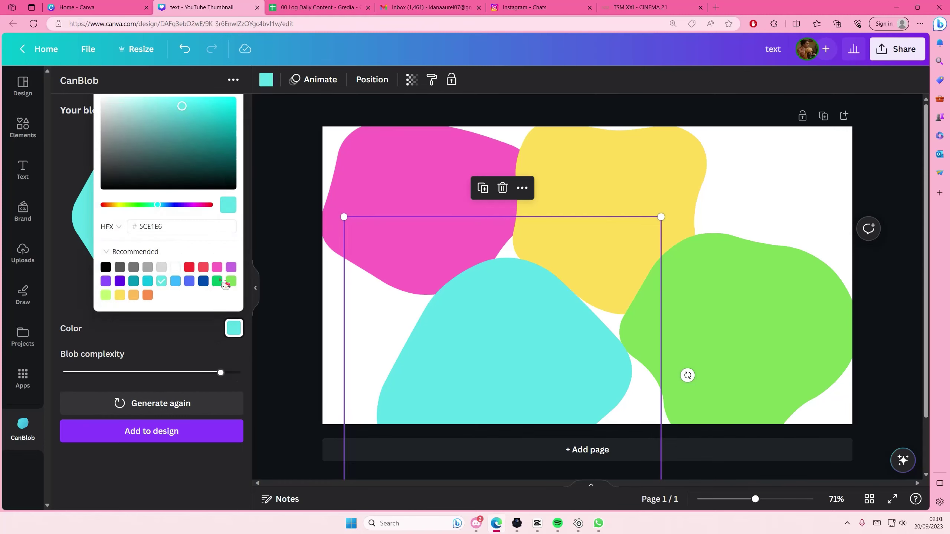
pyautogui.click(231, 267)
pyautogui.click(159, 429)
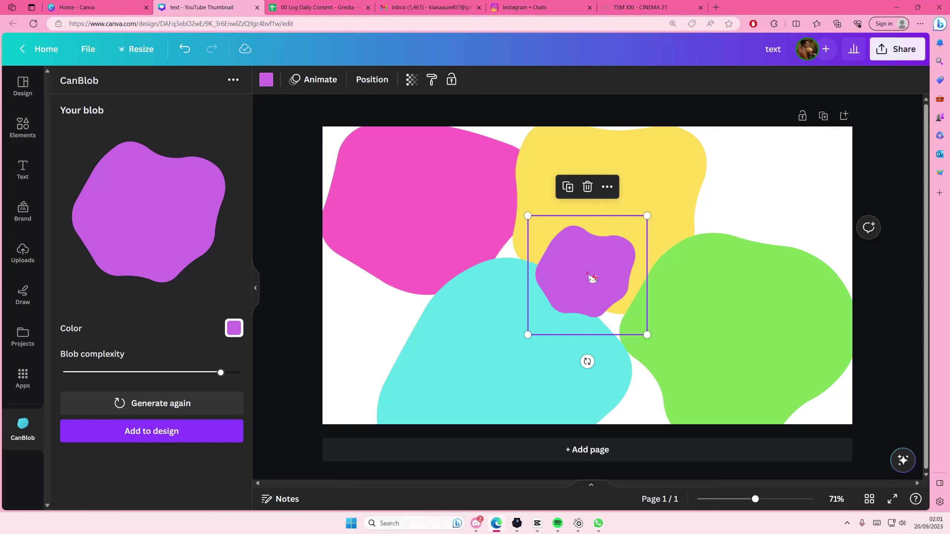
pyautogui.moveTo(589, 277); pyautogui.dragTo(339, 317)
pyautogui.moveTo(396, 375); pyautogui.dragTo(552, 460)
pyautogui.moveTo(438, 349)
pyautogui.mouseDown()
pyautogui.moveTo(424, 318)
pyautogui.moveTo(791, 201)
pyautogui.mouseUp()
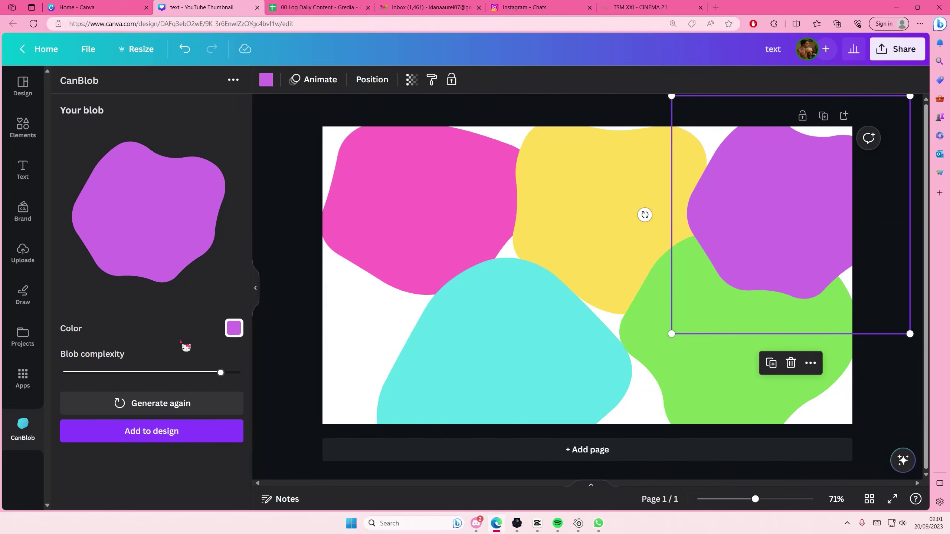
# Step: Add a simpler orange blob, enlarged against the lower-left edge
pyautogui.click(205, 408)
pyautogui.click(203, 373)
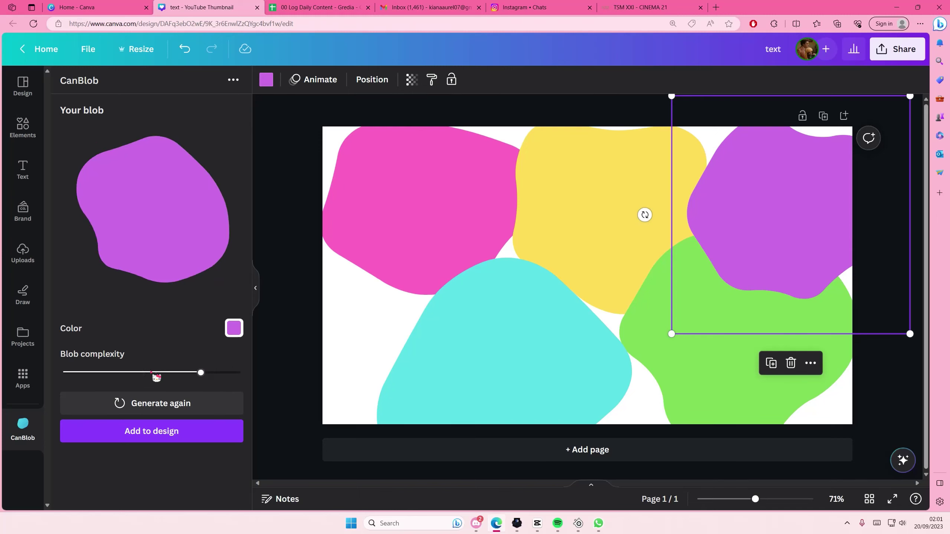
pyautogui.click(116, 375)
pyautogui.click(233, 328)
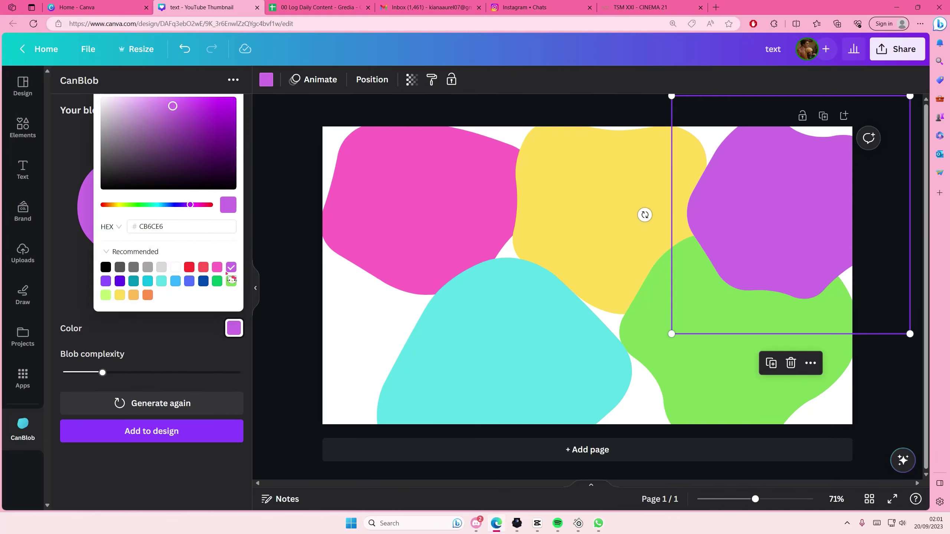
pyautogui.click(134, 295)
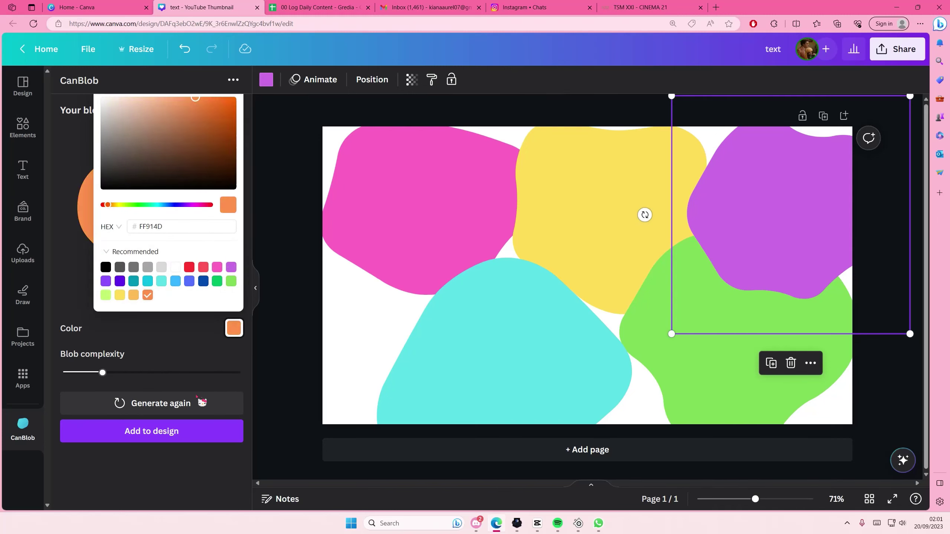
pyautogui.click(180, 431)
pyautogui.moveTo(558, 287)
pyautogui.mouseDown()
pyautogui.moveTo(360, 345)
pyautogui.moveTo(338, 342)
pyautogui.mouseUp()
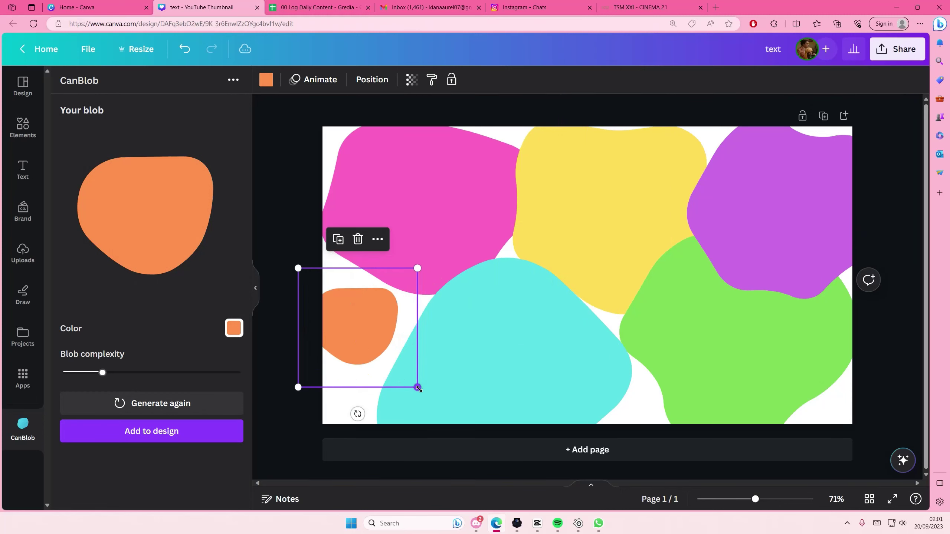
pyautogui.moveTo(418, 387); pyautogui.dragTo(480, 453)
pyautogui.moveTo(350, 320); pyautogui.dragTo(348, 319)
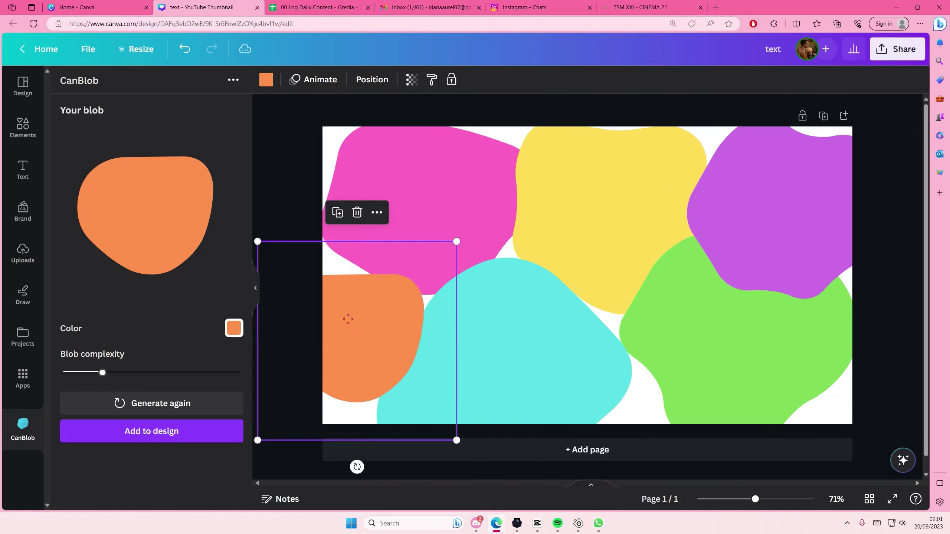
# Step: Deselect the orange blob, preview the CanBorder app, and return to the apps list
pyautogui.click(278, 144)
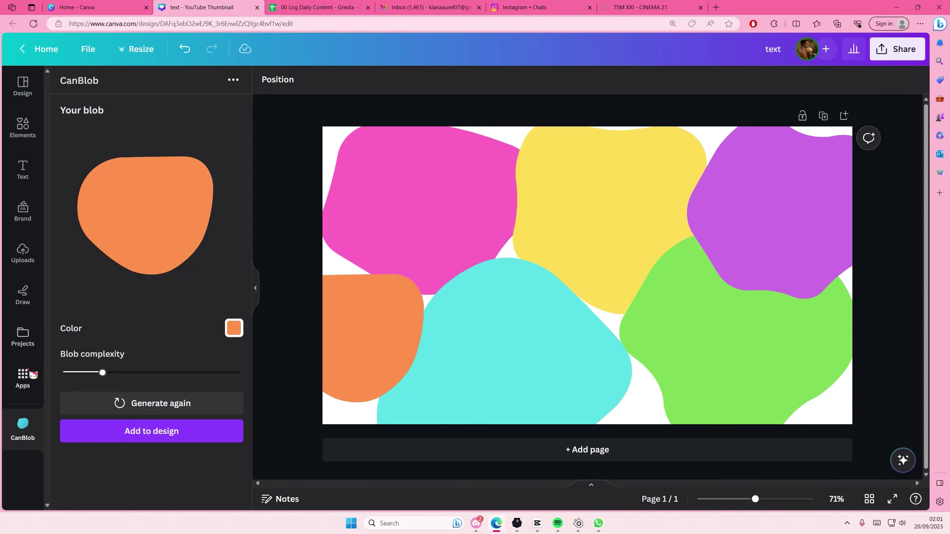
pyautogui.click(22, 377)
pyautogui.scroll(-3, 159, 369)
pyautogui.scroll(-3, 159, 371)
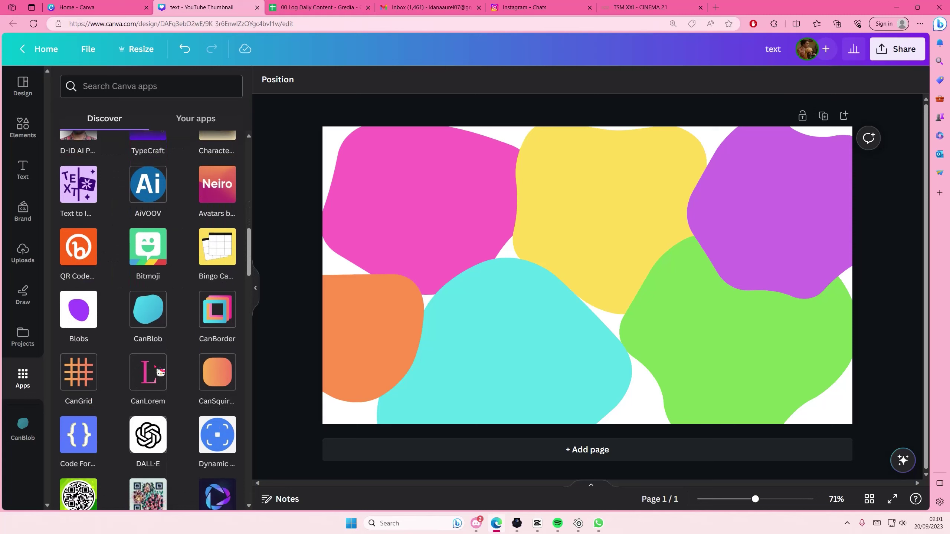
pyautogui.click(218, 310)
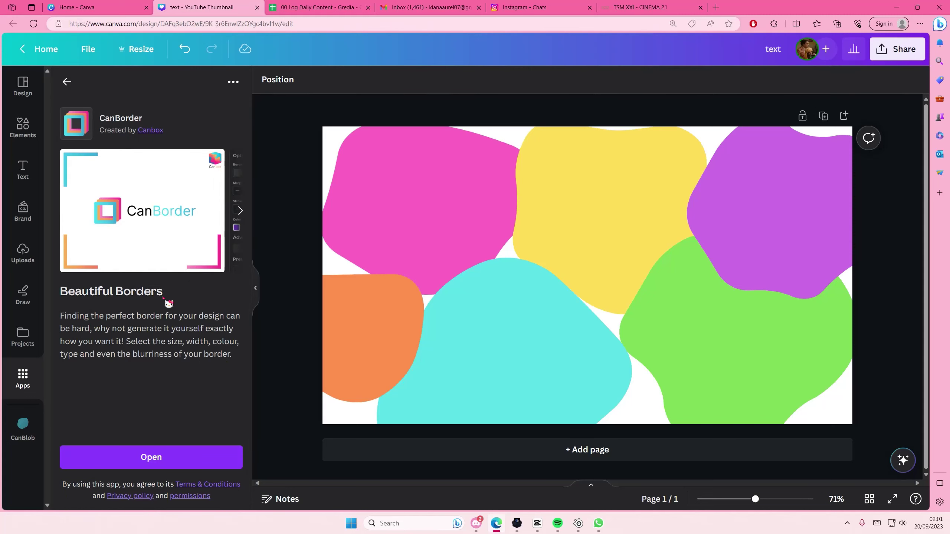
pyautogui.click(67, 80)
pyautogui.scroll(-5, 141, 323)
pyautogui.scroll(-3, 148, 320)
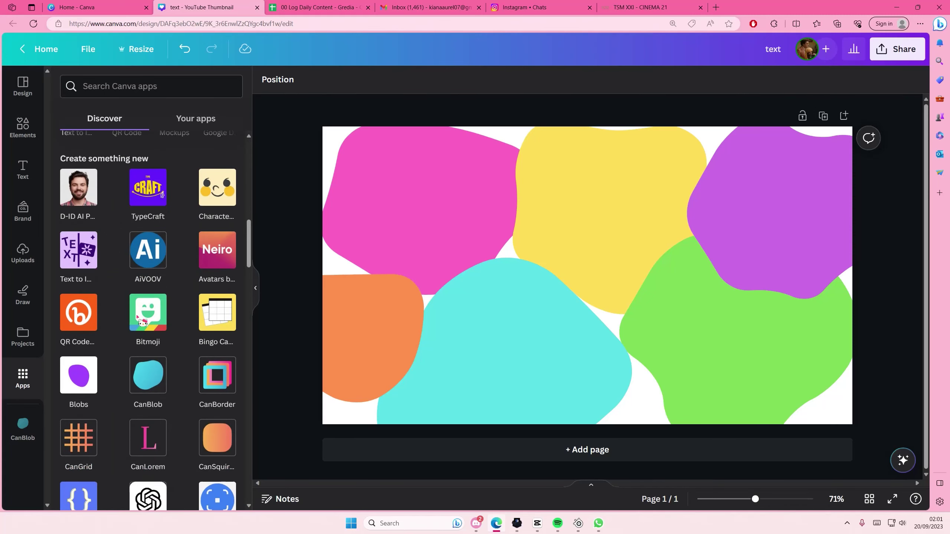
pyautogui.scroll(-2, 168, 316)
# Step: In CanSquircle, set a moderate corner radius and corner smoothing of about 0.55
pyautogui.click(217, 381)
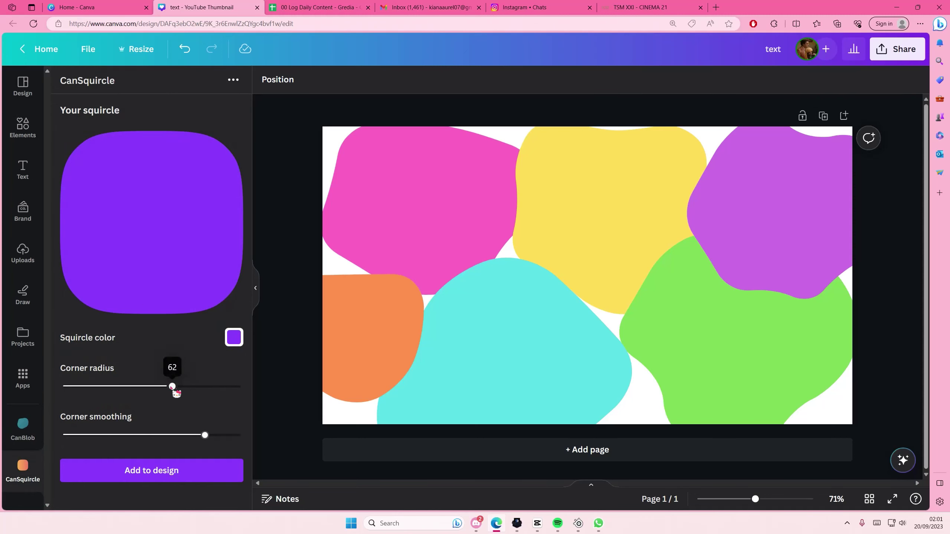
pyautogui.moveTo(174, 386)
pyautogui.mouseDown()
pyautogui.moveTo(64, 387)
pyautogui.moveTo(261, 408)
pyautogui.mouseUp()
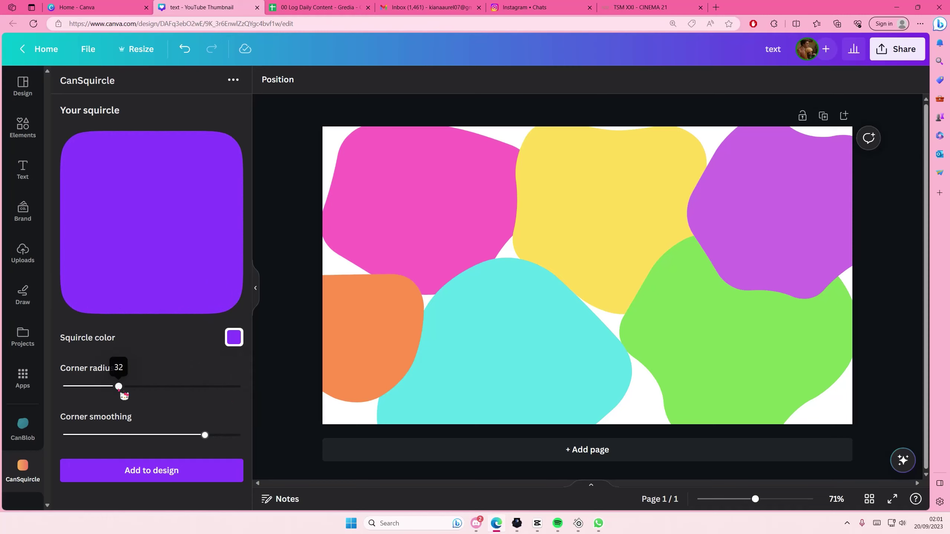
pyautogui.moveTo(262, 408); pyautogui.dragTo(112, 392)
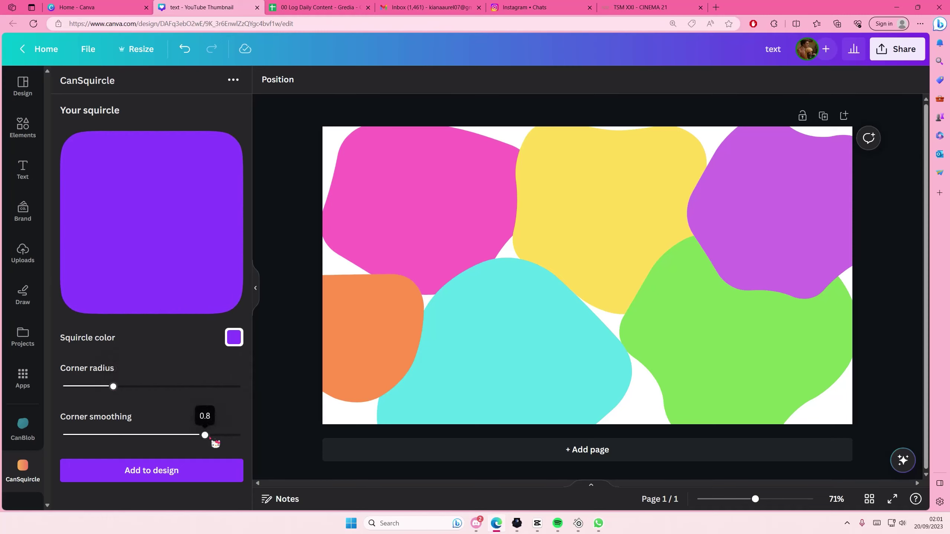
pyautogui.moveTo(204, 436)
pyautogui.mouseDown()
pyautogui.moveTo(100, 437)
pyautogui.moveTo(209, 446)
pyautogui.moveTo(255, 303)
pyautogui.mouseUp()
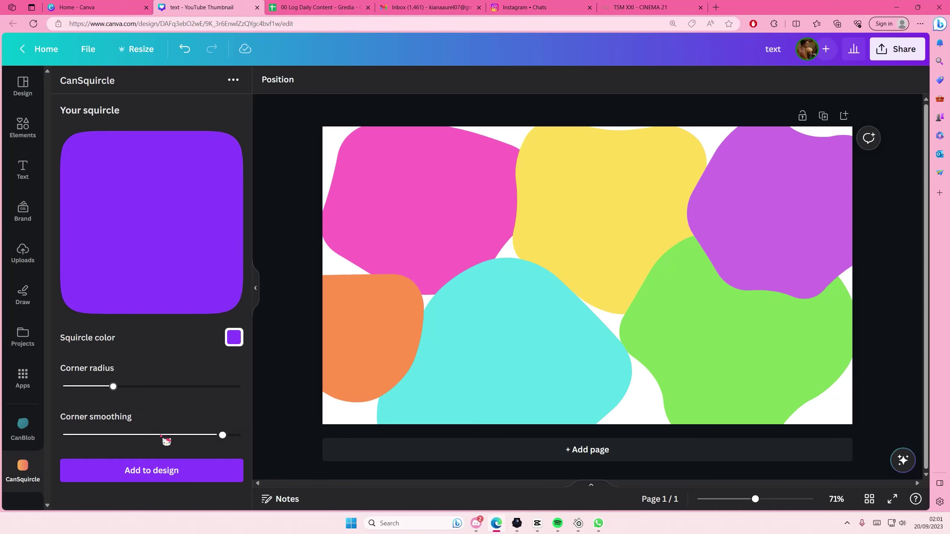
pyautogui.moveTo(183, 440); pyautogui.dragTo(160, 436)
# Step: Add a white squircle, enlarge and centre it, then delete it
pyautogui.click(231, 334)
pyautogui.click(175, 277)
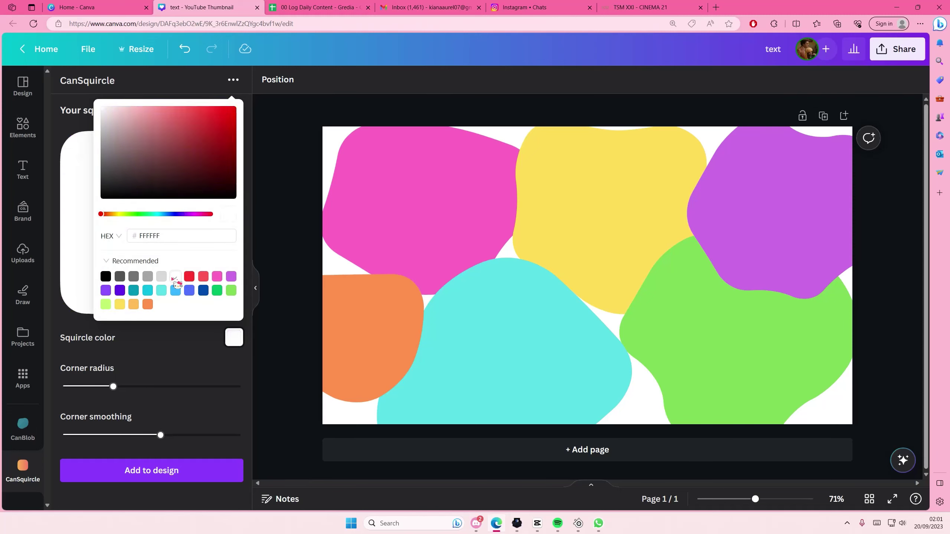
pyautogui.click(190, 473)
pyautogui.moveTo(580, 303); pyautogui.dragTo(496, 295)
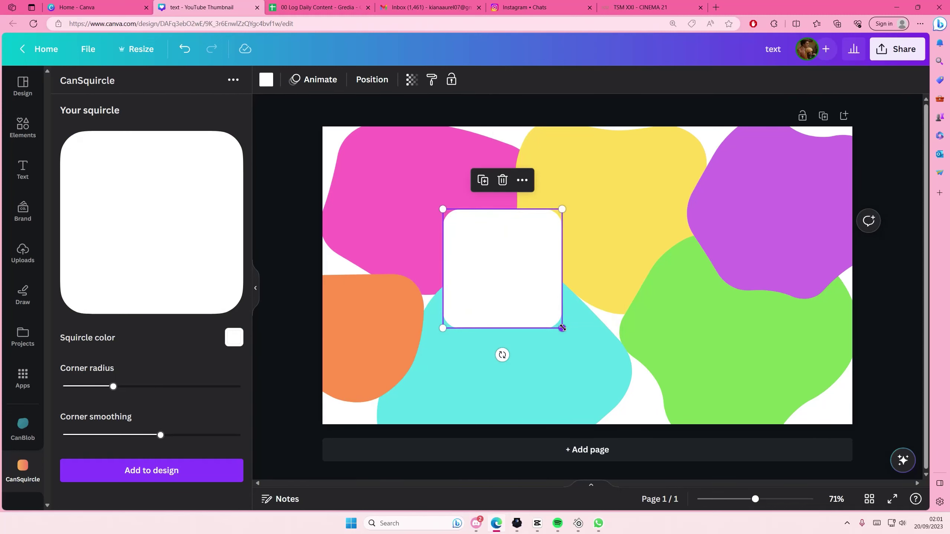
pyautogui.moveTo(561, 327)
pyautogui.mouseDown()
pyautogui.moveTo(614, 380)
pyautogui.moveTo(596, 310)
pyautogui.mouseUp()
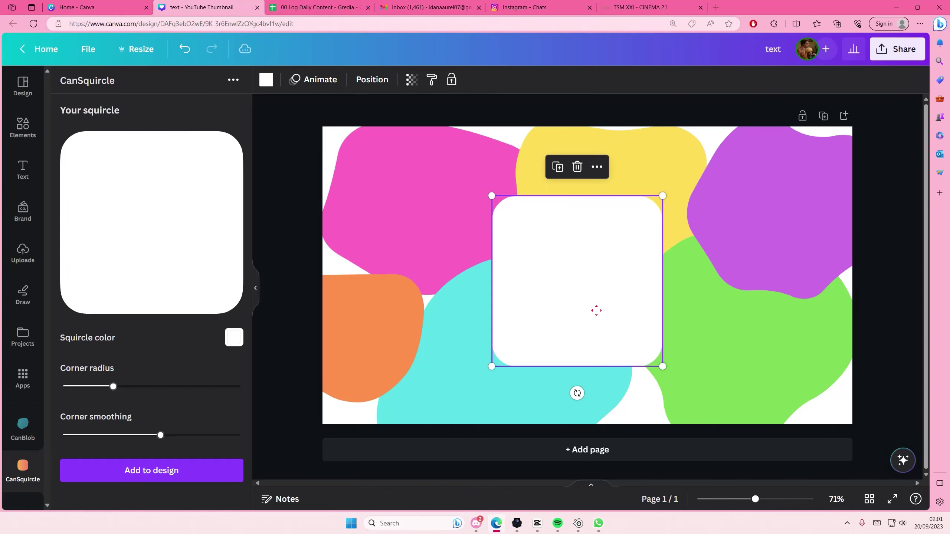
pyautogui.press('Delete')
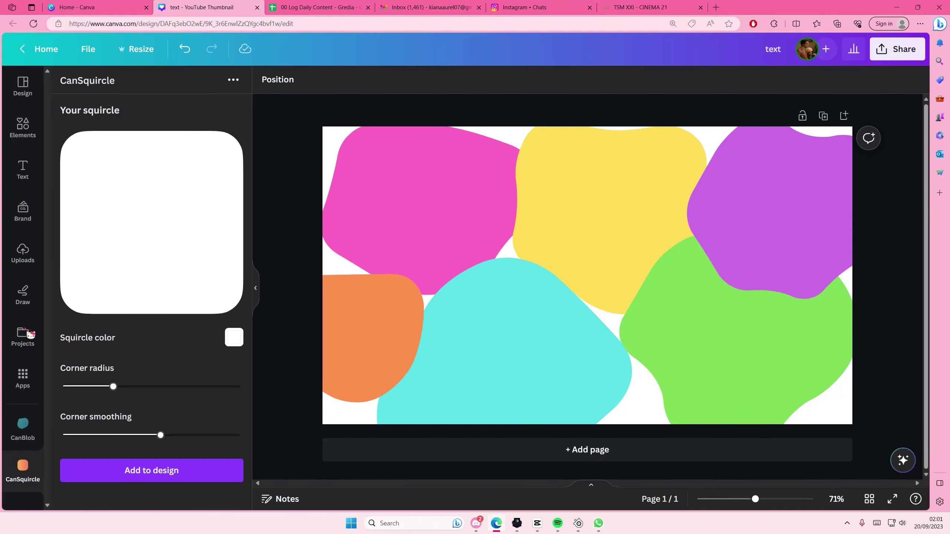
# Step: Preview the CanGrid app's details and return to the apps list
pyautogui.click(23, 379)
pyautogui.scroll(-4, 136, 395)
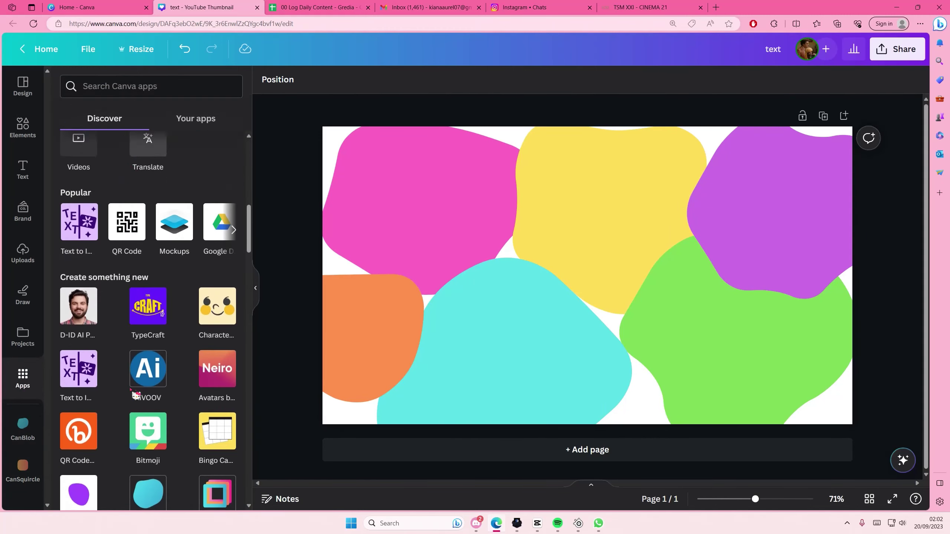
pyautogui.scroll(-3, 136, 396)
pyautogui.click(78, 327)
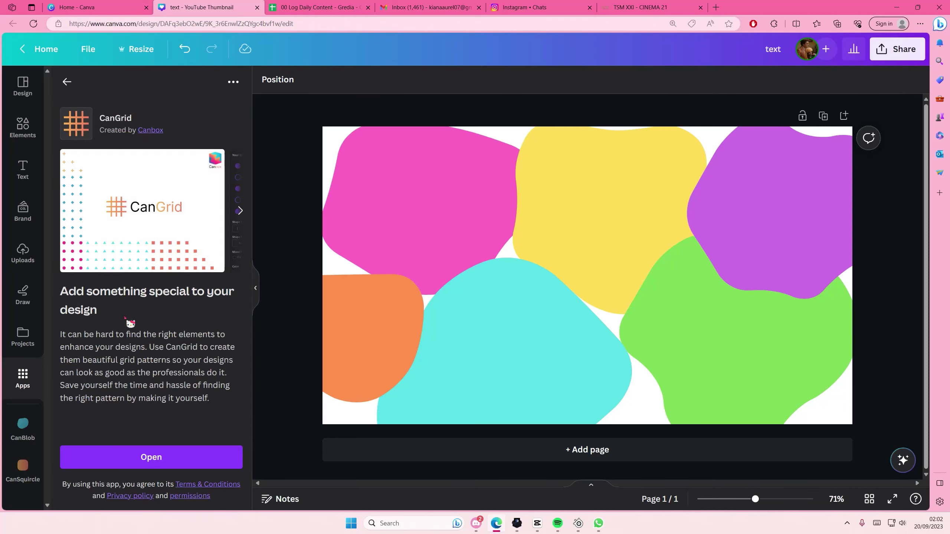
pyautogui.click(66, 82)
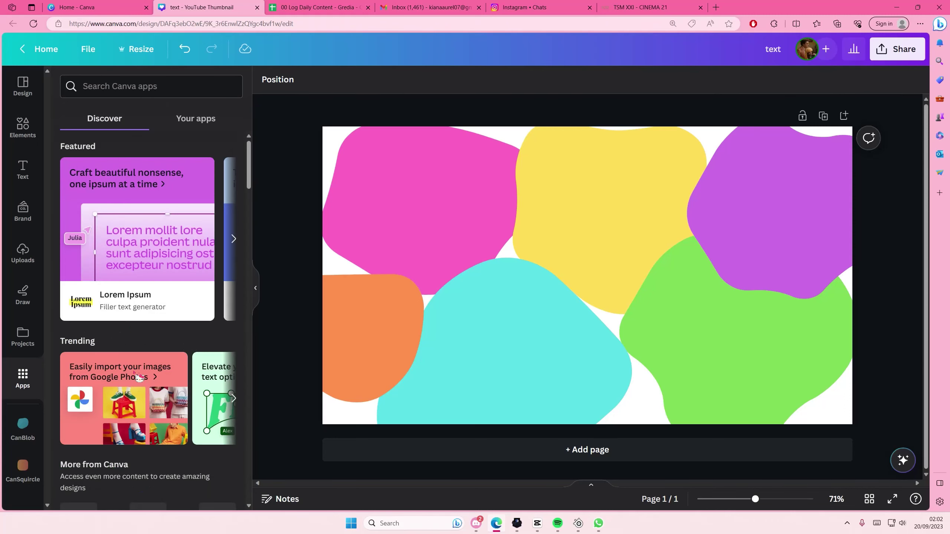
pyautogui.scroll(-2, 186, 333)
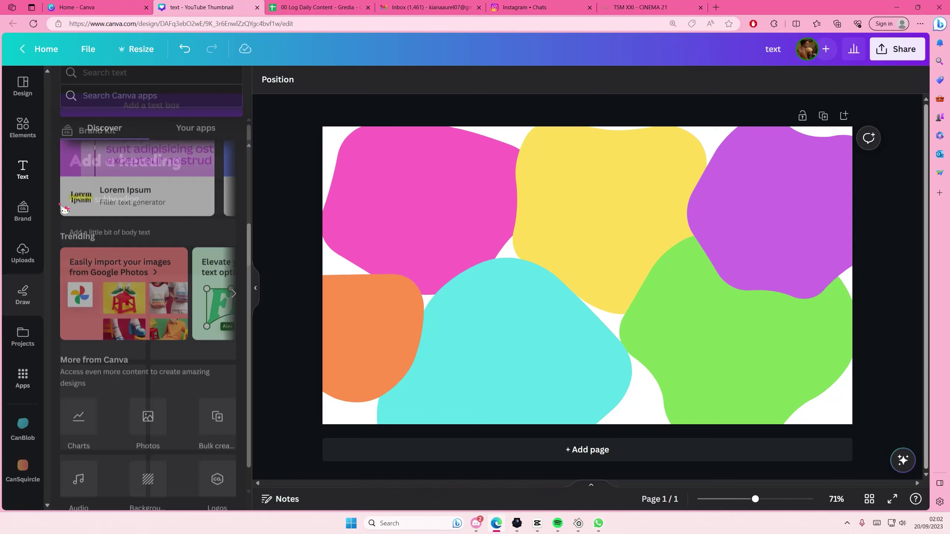
# Step: Add a paragraph text box for COLORFUL and widen it
pyautogui.click(22, 170)
pyautogui.scroll(-1, 113, 281)
pyautogui.scroll(-1, 112, 281)
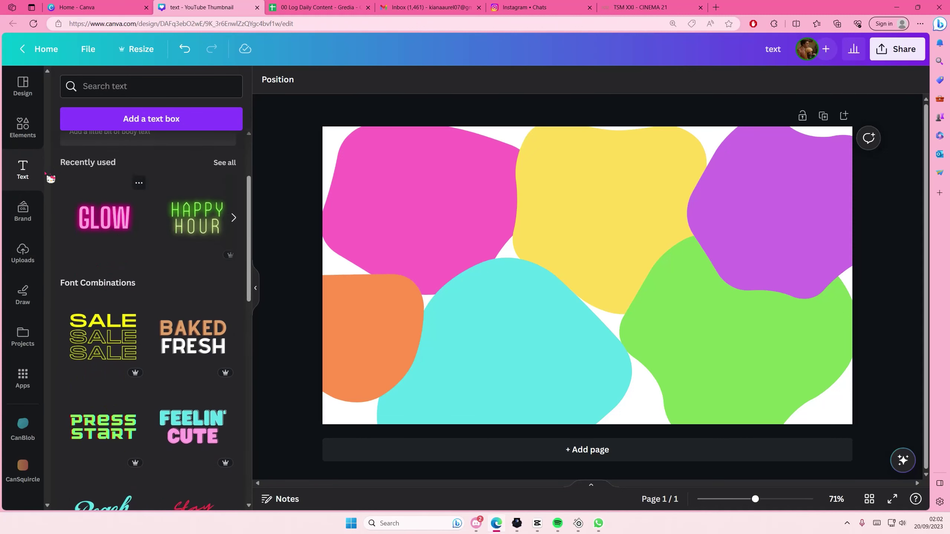
pyautogui.click(112, 120)
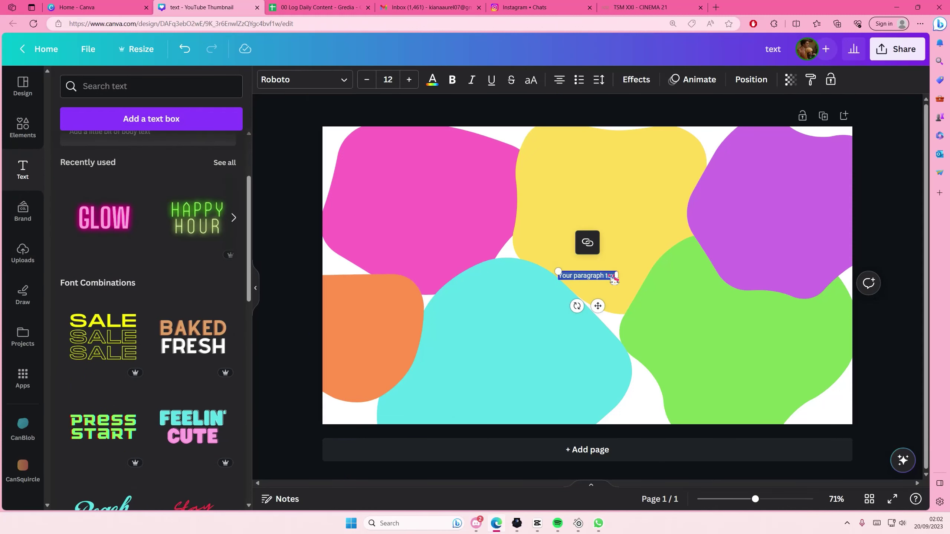
pyautogui.moveTo(624, 283); pyautogui.dragTo(720, 283)
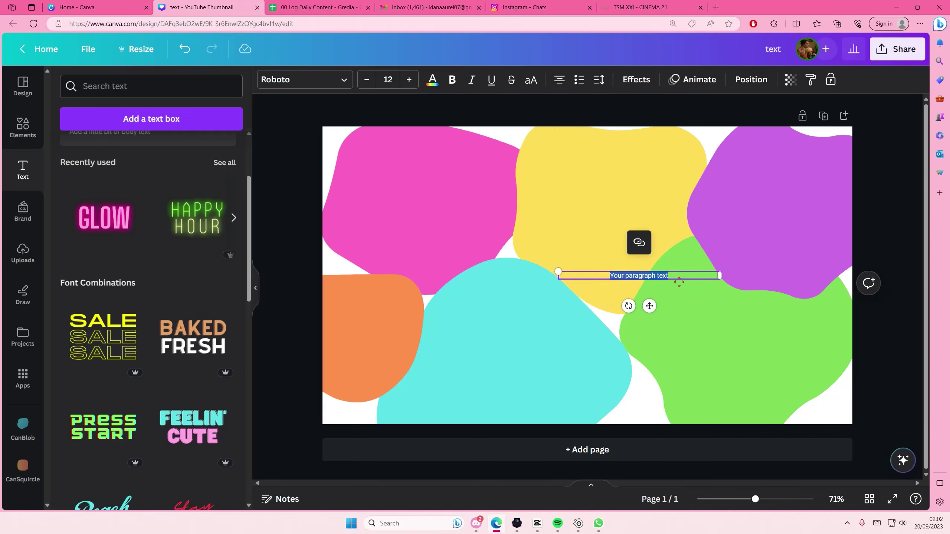
pyautogui.write('COLORFUL')
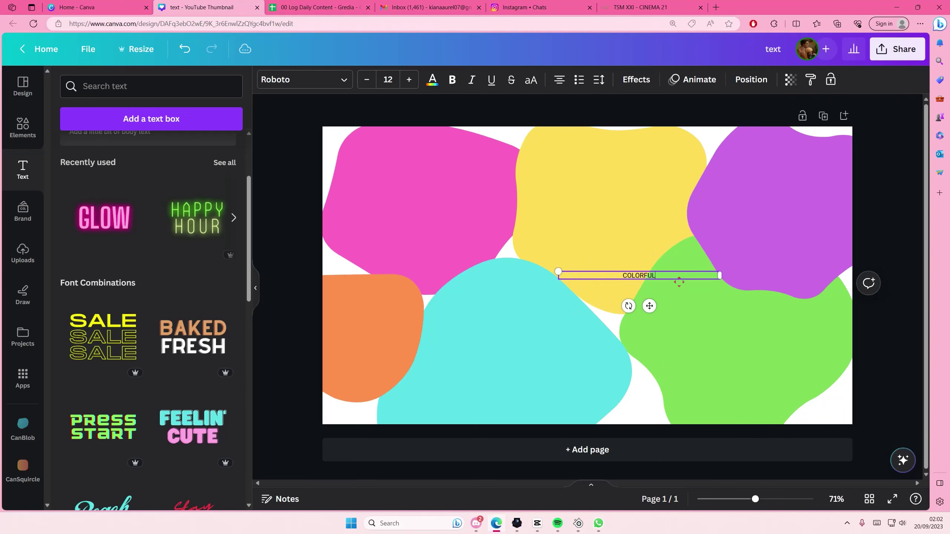
# Step: Set COLORFUL to size 120, stretch it onto one line, and centre it
pyautogui.click(409, 79)
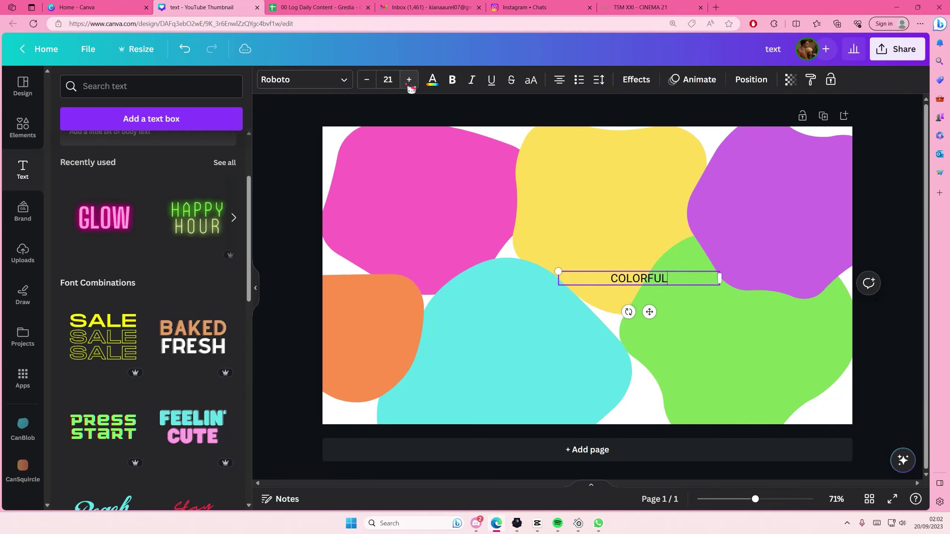
pyautogui.click(409, 80)
pyautogui.click(408, 79)
pyautogui.click(387, 80)
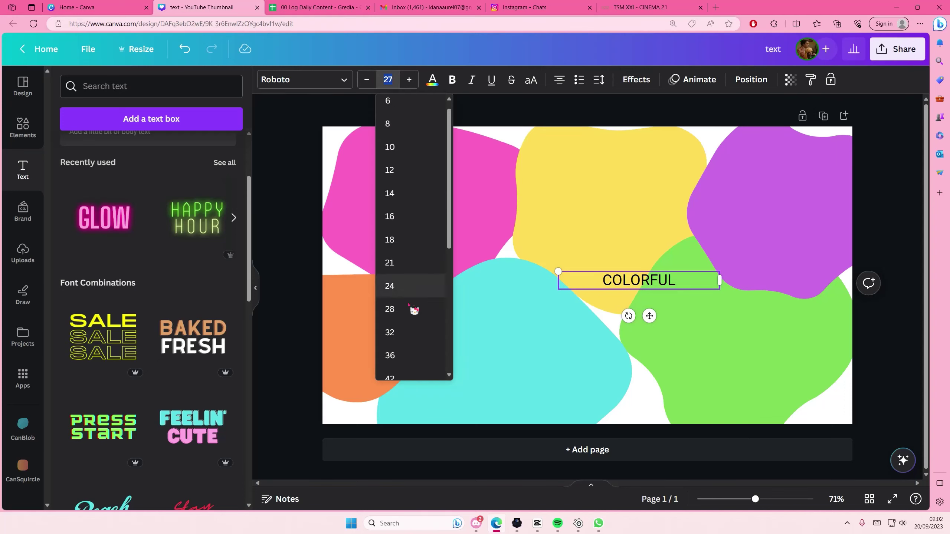
pyautogui.scroll(-3, 414, 310)
pyautogui.click(413, 339)
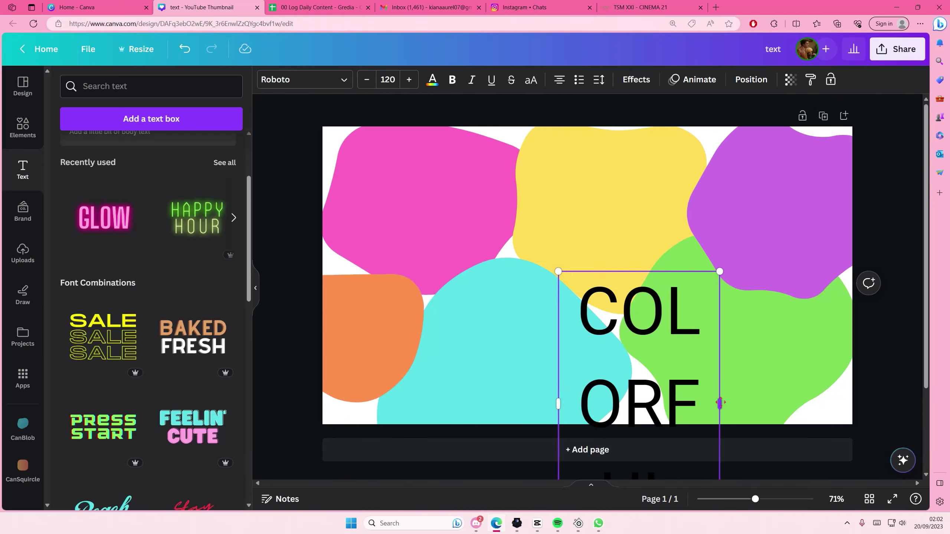
pyautogui.moveTo(719, 404); pyautogui.dragTo(809, 401)
pyautogui.moveTo(564, 365); pyautogui.dragTo(434, 364)
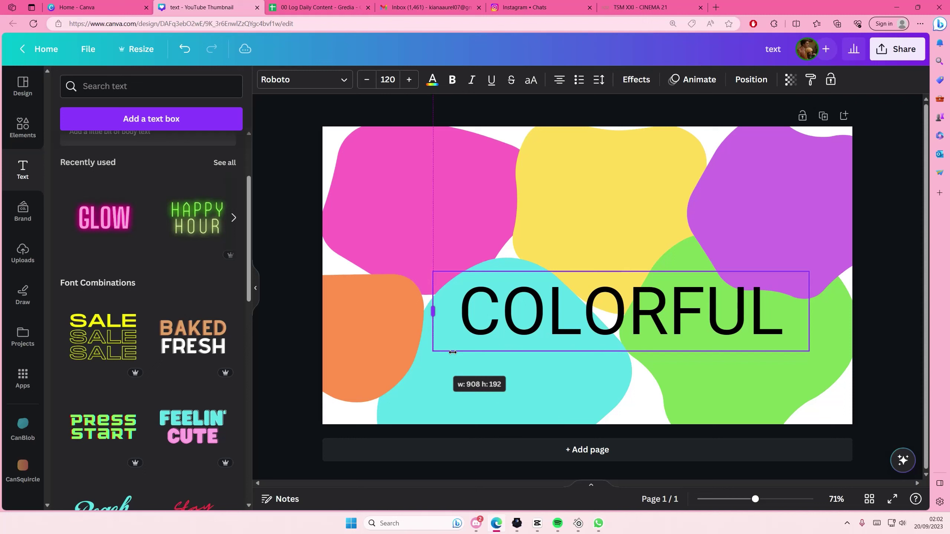
pyautogui.moveTo(757, 346)
pyautogui.mouseDown()
pyautogui.moveTo(696, 312)
pyautogui.moveTo(694, 294)
pyautogui.mouseUp()
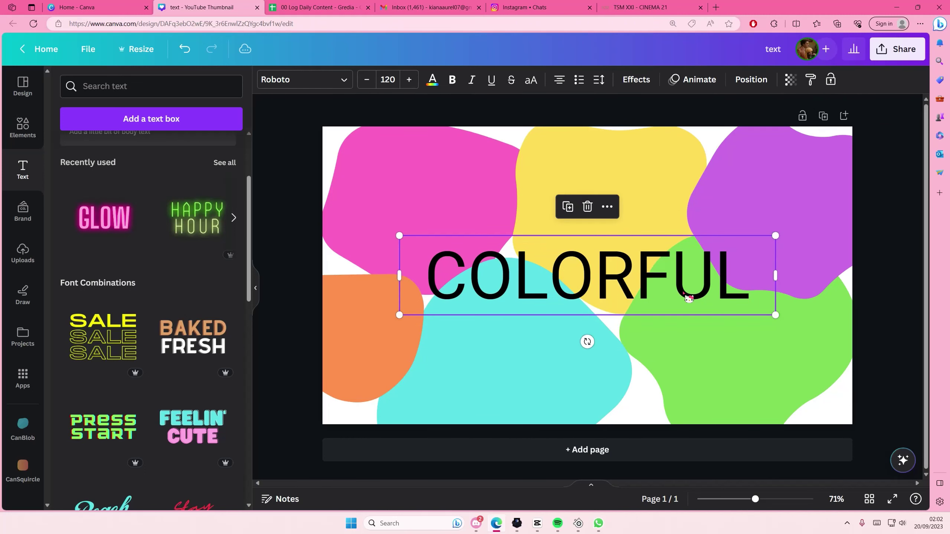
# Step: Change the COLORFUL font to Bubblebody Neue
pyautogui.click(282, 79)
pyautogui.click(126, 119)
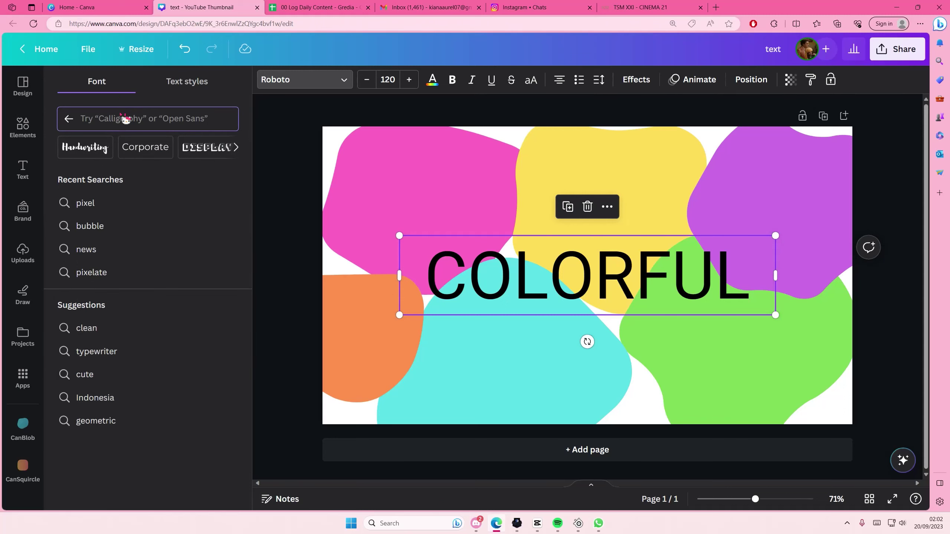
pyautogui.write('byub')
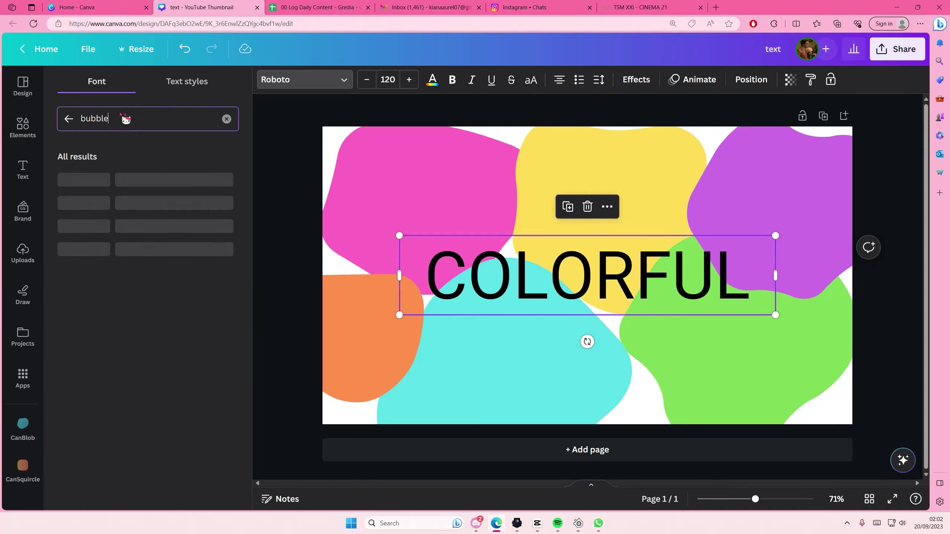
pyautogui.click(135, 185)
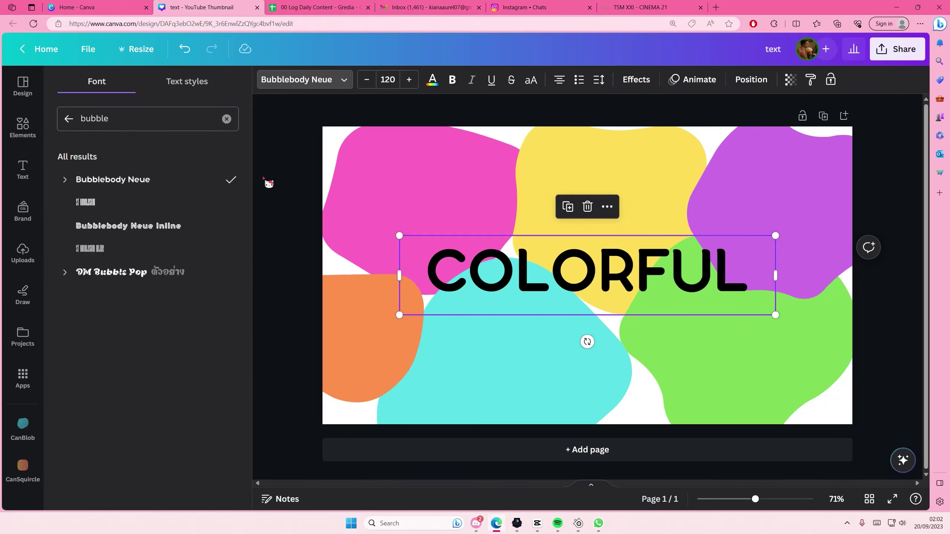
# Step: Colour the COLORFUL text white and deselect it
pyautogui.click(432, 80)
pyautogui.click(132, 181)
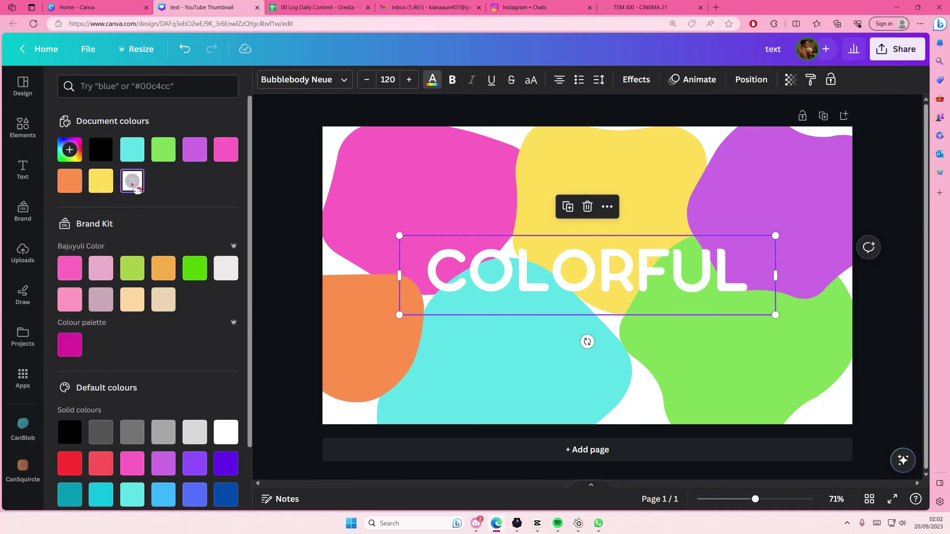
pyautogui.click(296, 187)
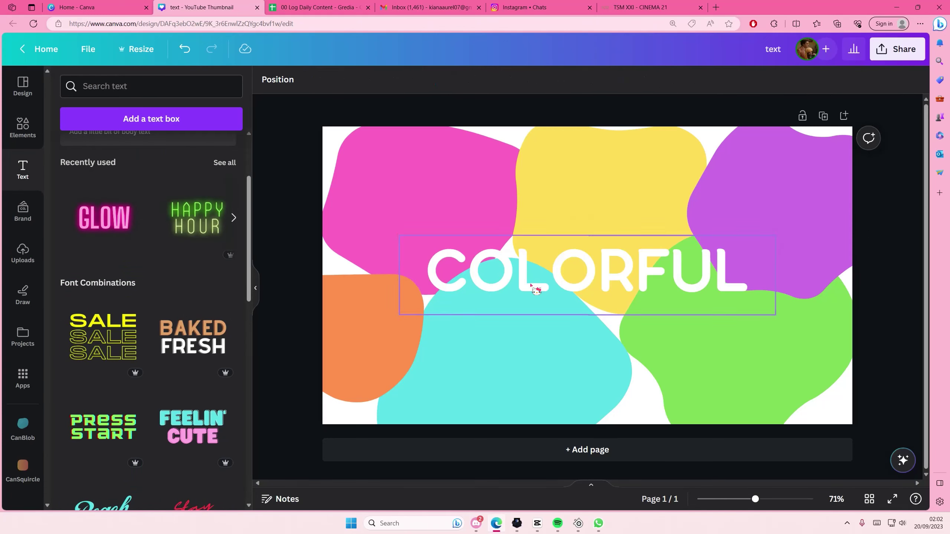
pyautogui.moveTo(536, 283); pyautogui.dragTo(542, 285)
pyautogui.click(307, 240)
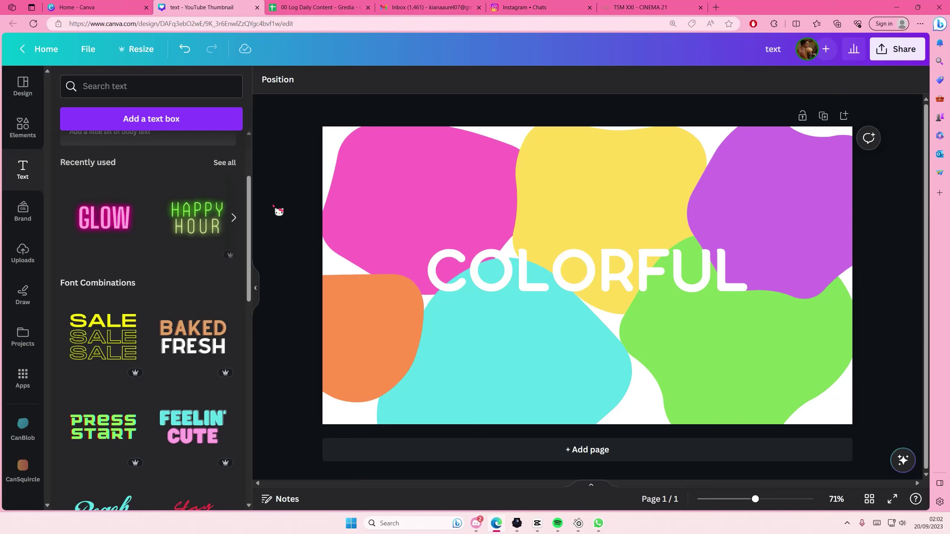
pyautogui.moveTo(258, 241); pyautogui.dragTo(345, 264)
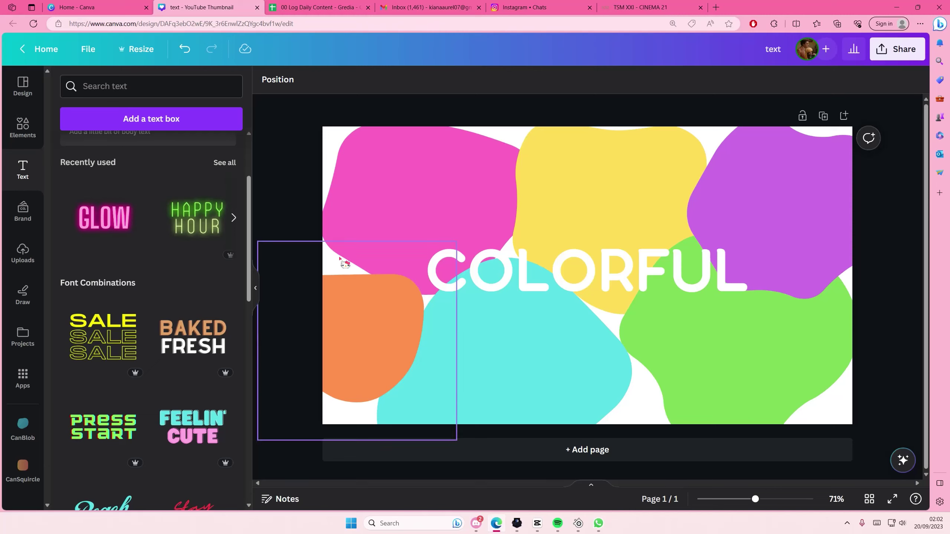
pyautogui.moveTo(344, 264); pyautogui.dragTo(534, 292)
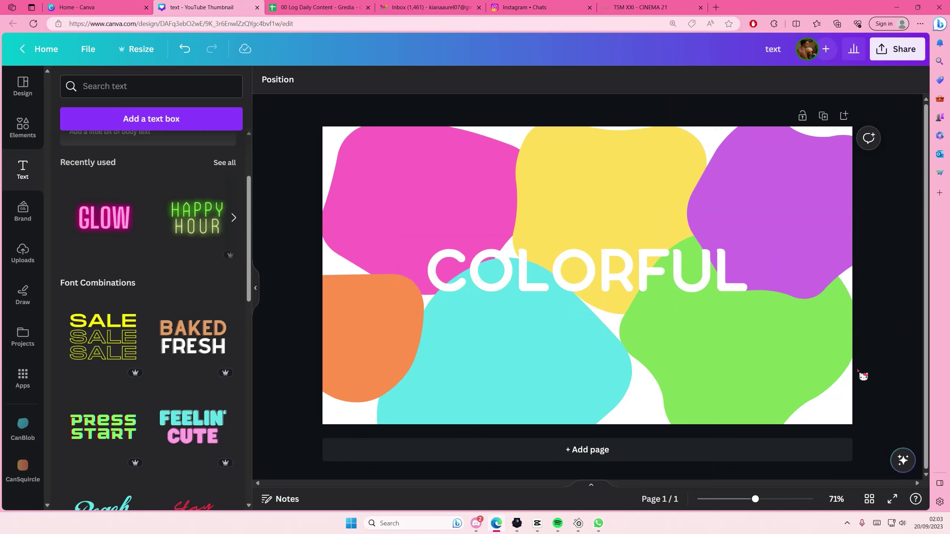